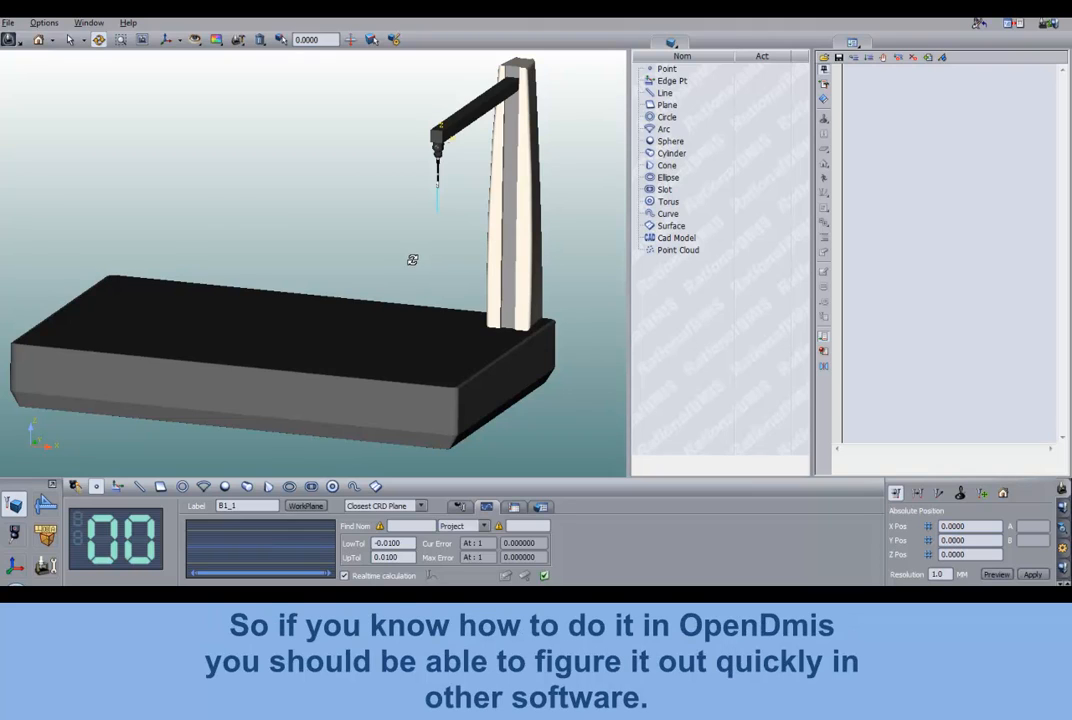
# - Examine the measuring machine's arm and the probe assembly mounted at its end
pyautogui.moveTo(412, 258); pyautogui.dragTo(366, 313)
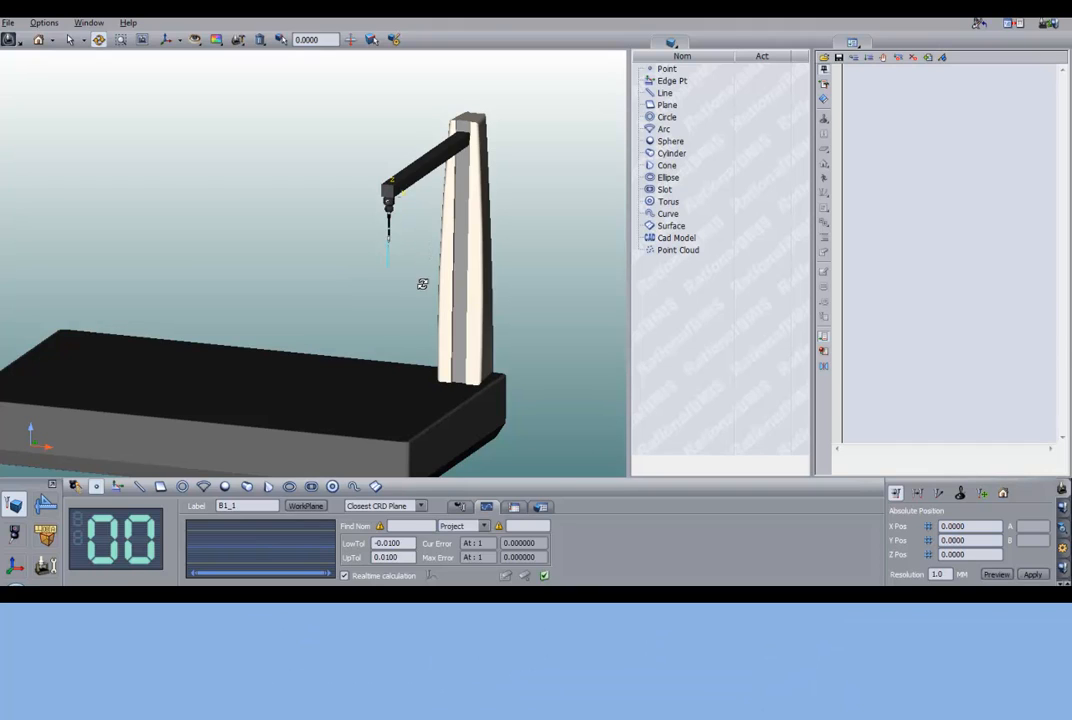
pyautogui.moveTo(422, 284); pyautogui.dragTo(478, 176)
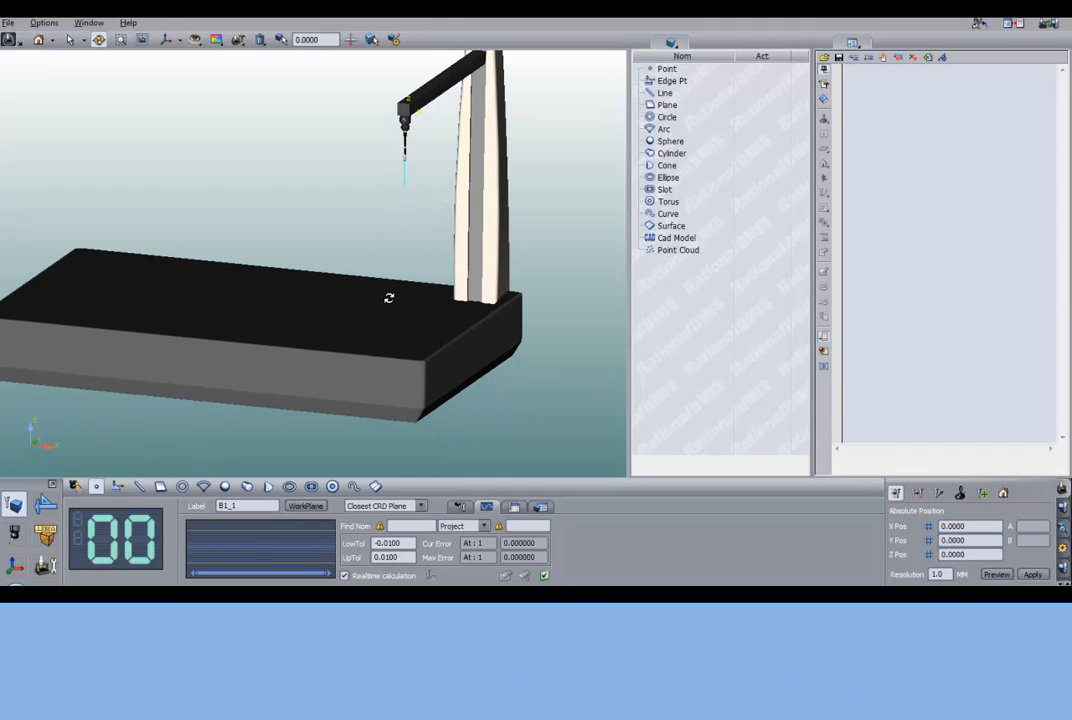
pyautogui.moveTo(419, 256); pyautogui.dragTo(402, 342)
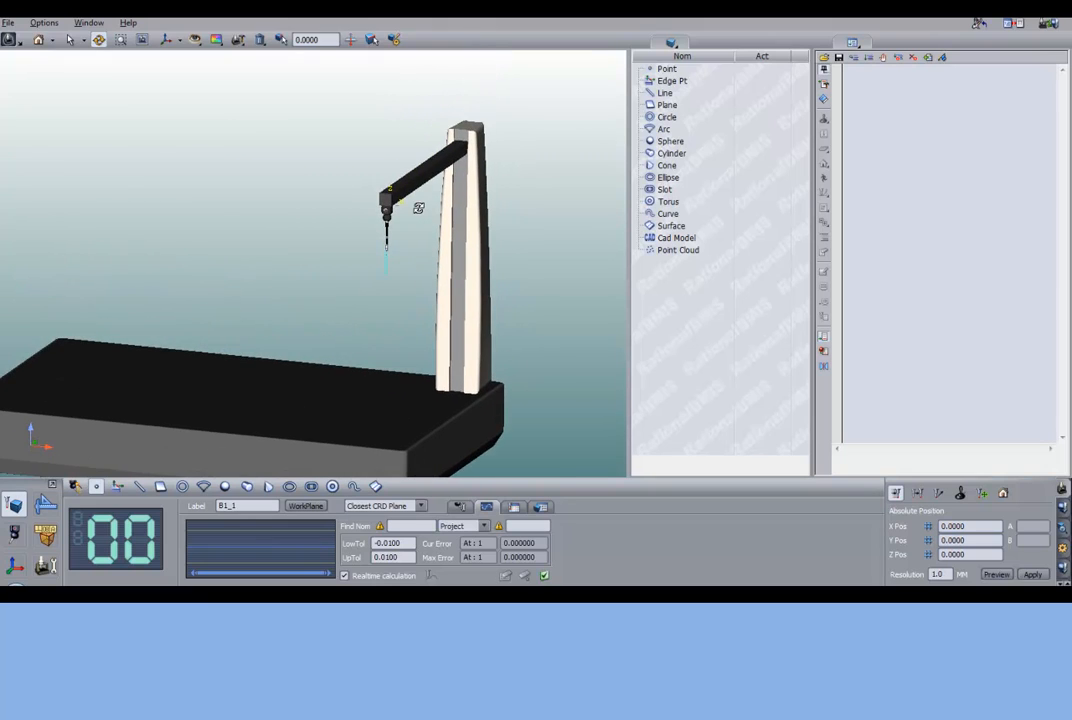
pyautogui.scroll(2, 418, 208)
pyautogui.moveTo(419, 209); pyautogui.dragTo(311, 303, button='middle')
pyautogui.scroll(1, 345, 300)
pyautogui.scroll(1, 345, 300)
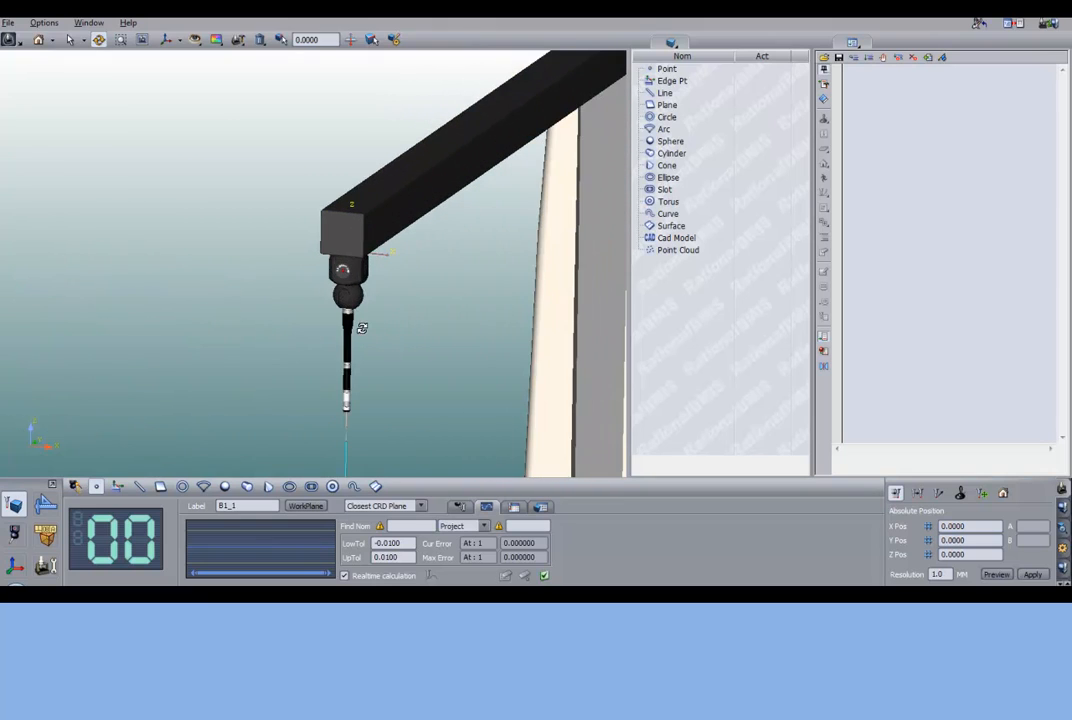
pyautogui.scroll(2, 335, 292)
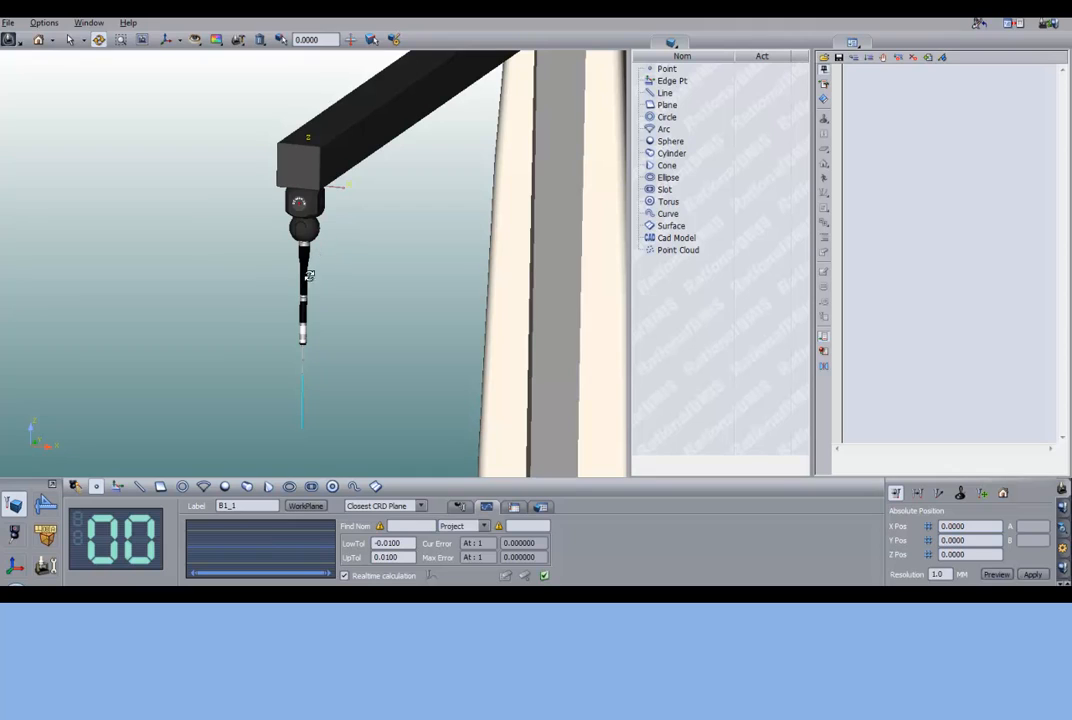
pyautogui.scroll(-2, 350, 275)
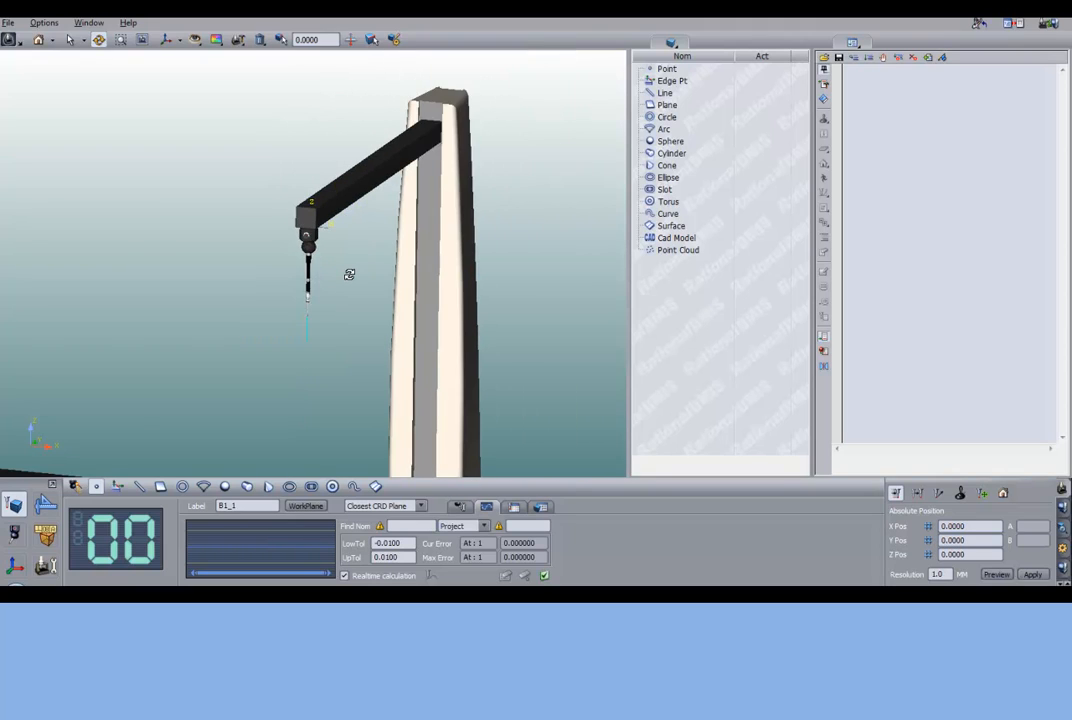
pyautogui.scroll(2, 352, 277)
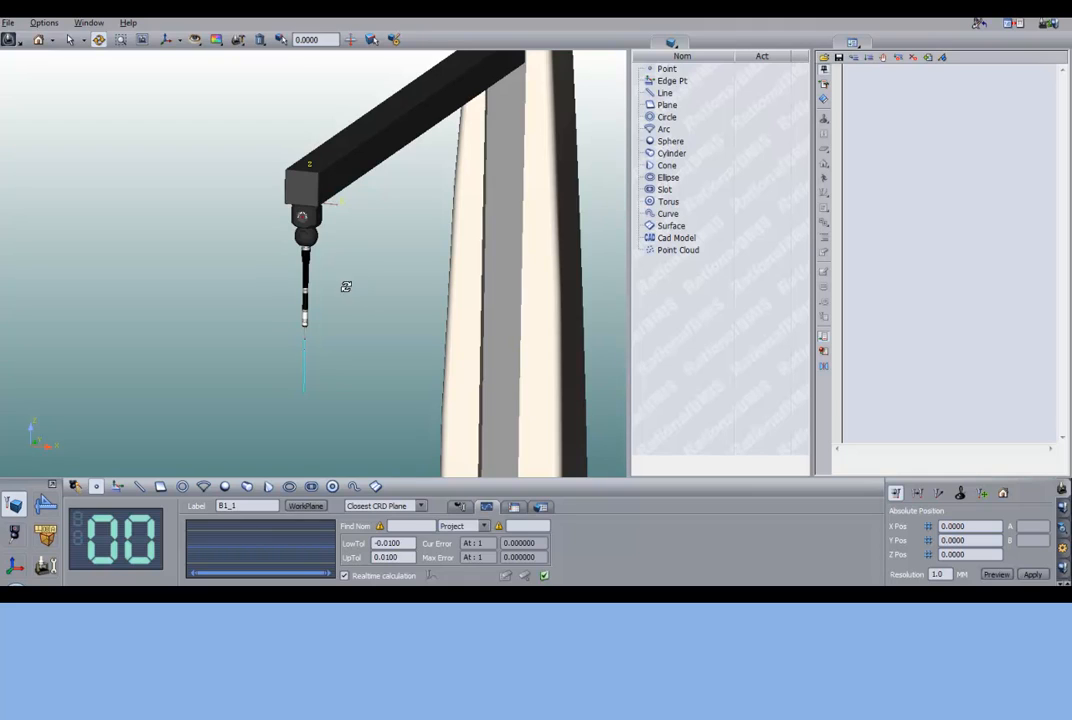
# - Start building a new sensor with the PH10MQ as its probe head
pyautogui.click(14, 537)
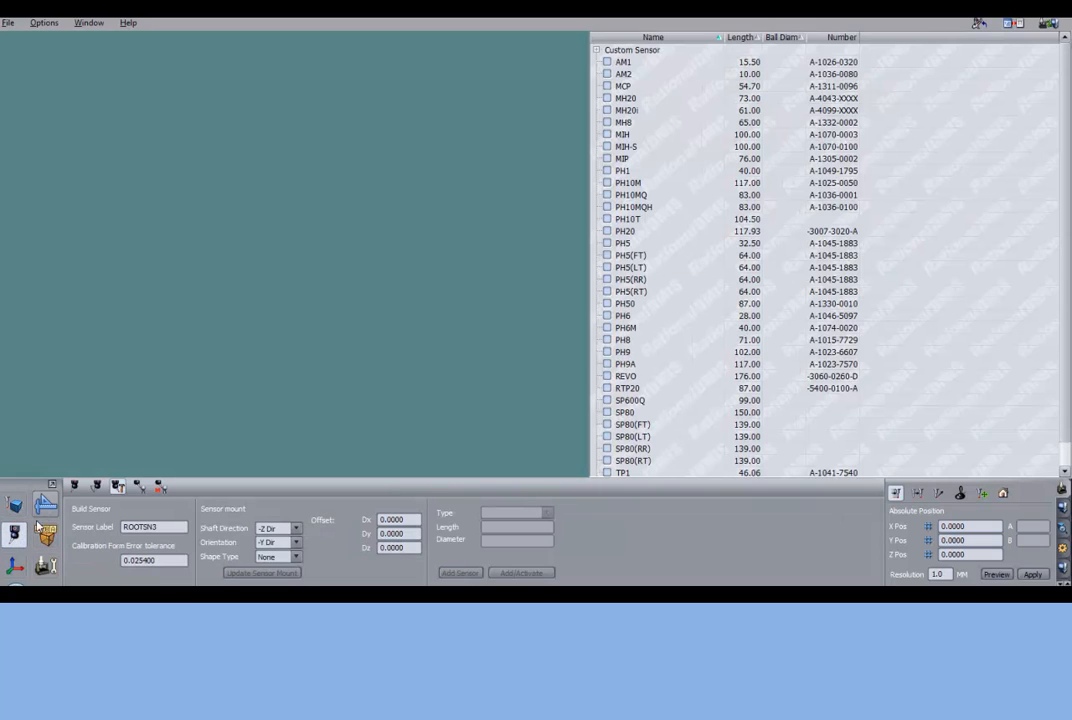
pyautogui.click(74, 487)
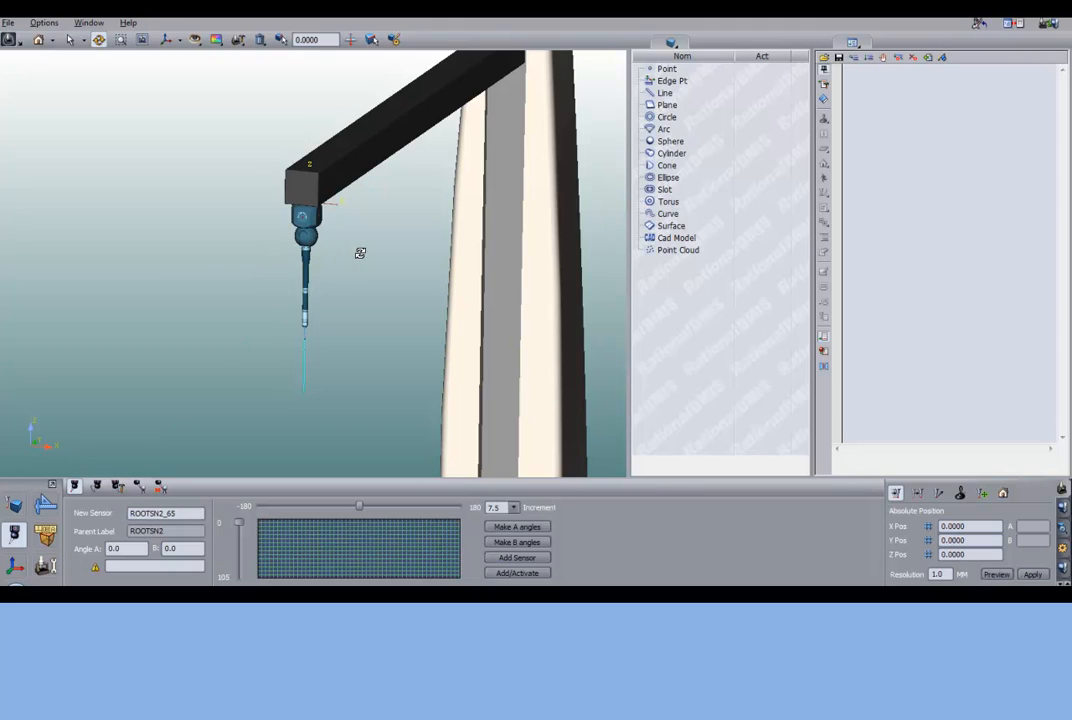
pyautogui.moveTo(357, 254); pyautogui.dragTo(303, 285)
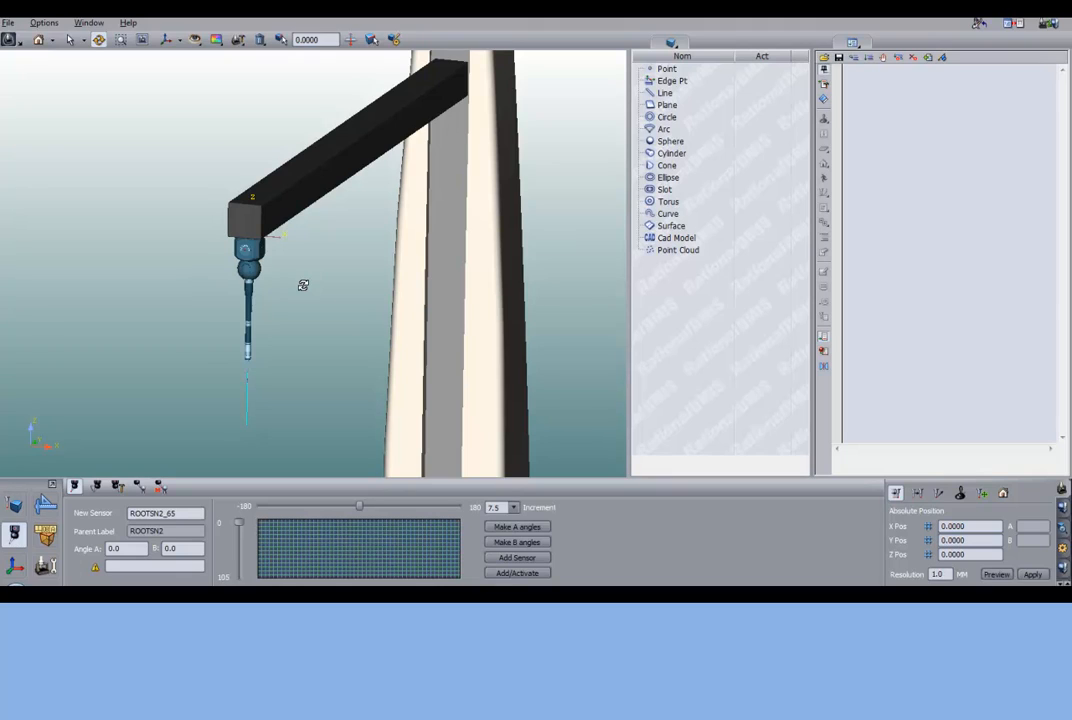
pyautogui.click(117, 486)
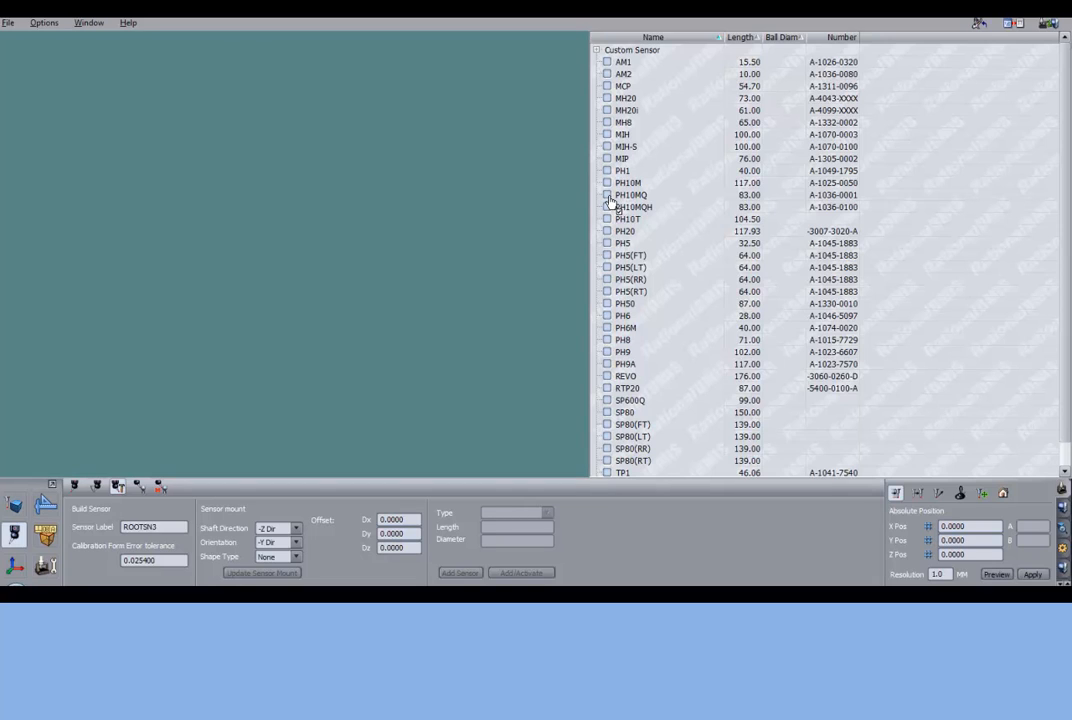
pyautogui.click(608, 197)
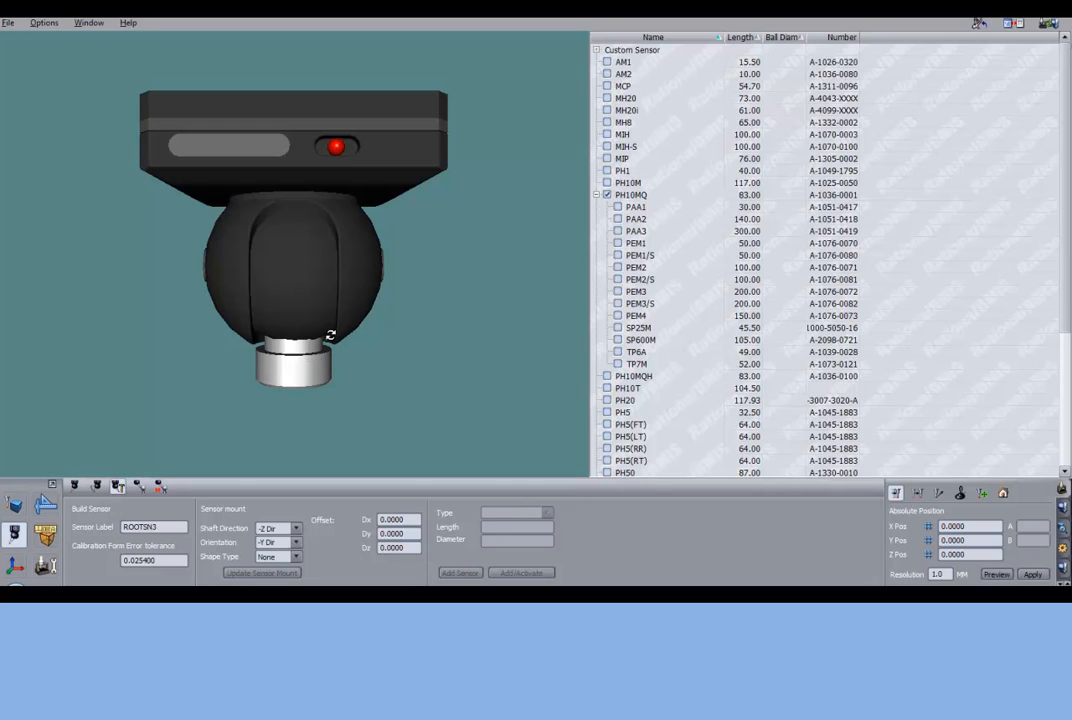
pyautogui.scroll(-6, 356, 338)
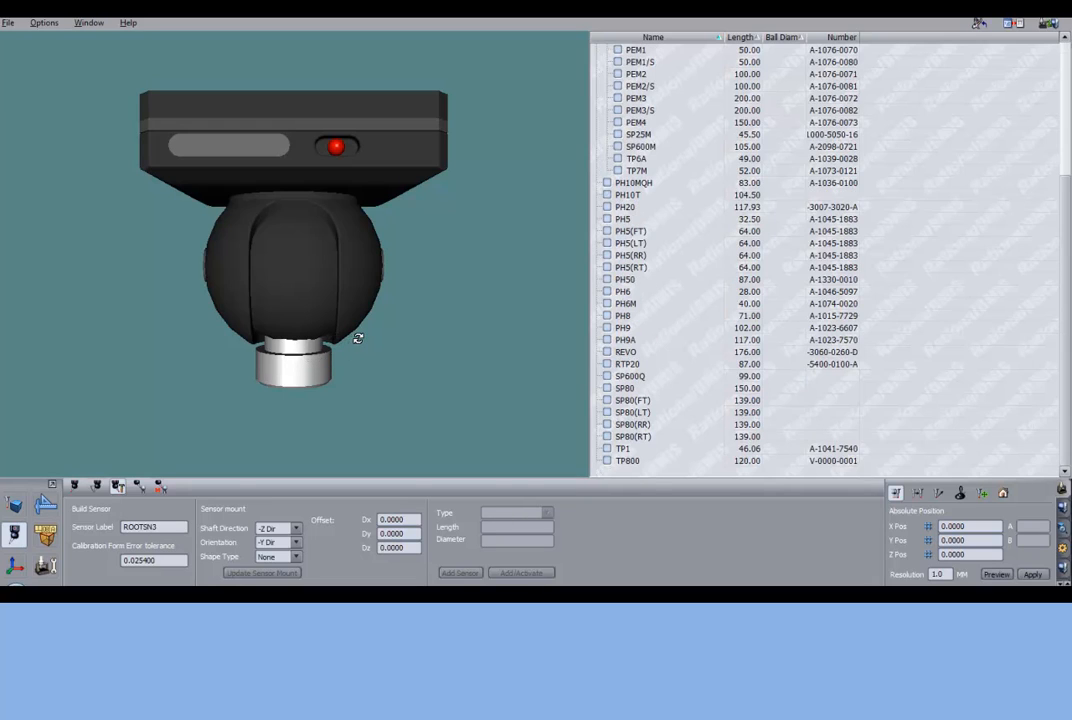
pyautogui.moveTo(358, 339); pyautogui.dragTo(354, 312, button='right')
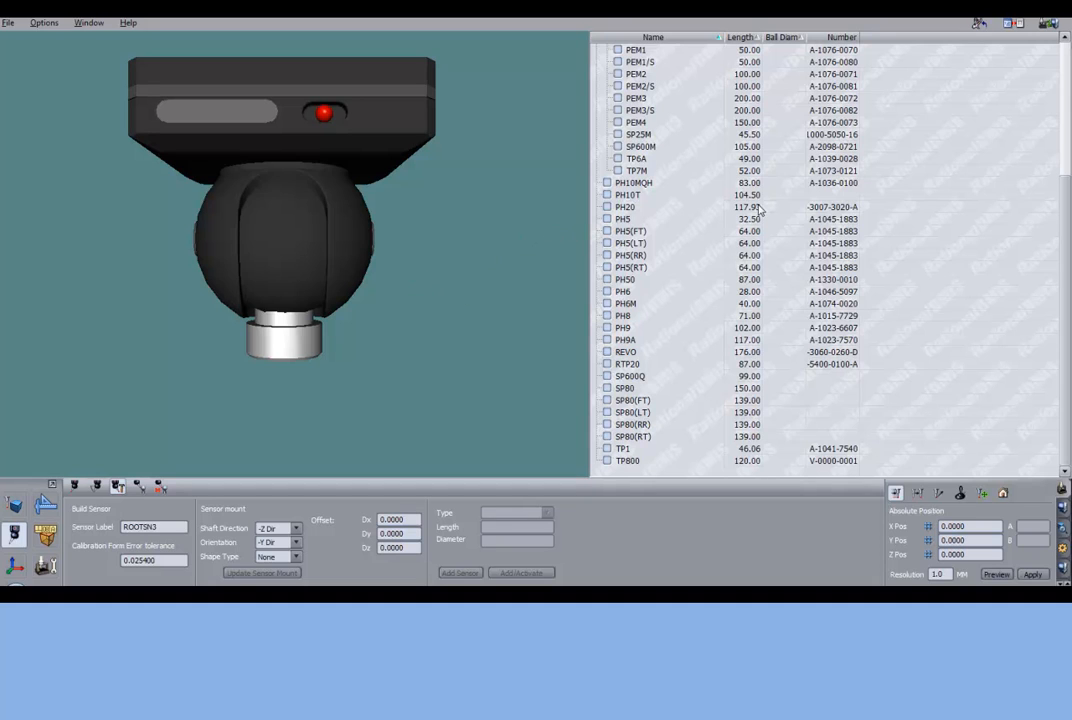
# - Attach the PAA1 adapter to the PH10MQ head and a PE1 extension to the adapter
pyautogui.scroll(3, 1063, 207)
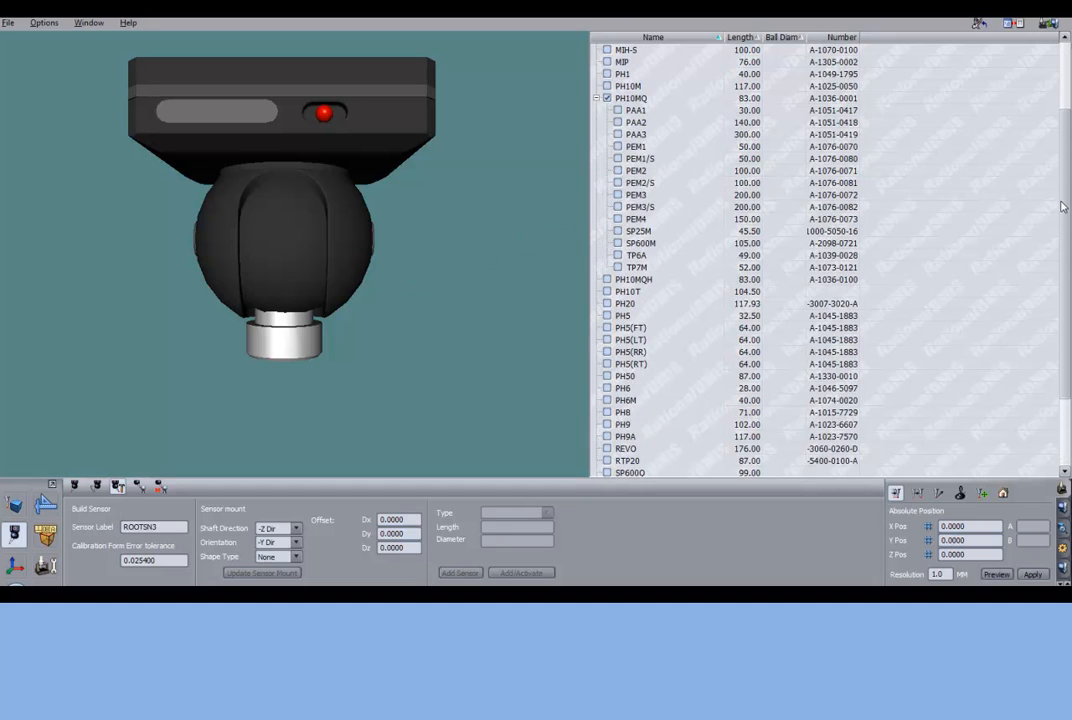
pyautogui.scroll(1, 1063, 207)
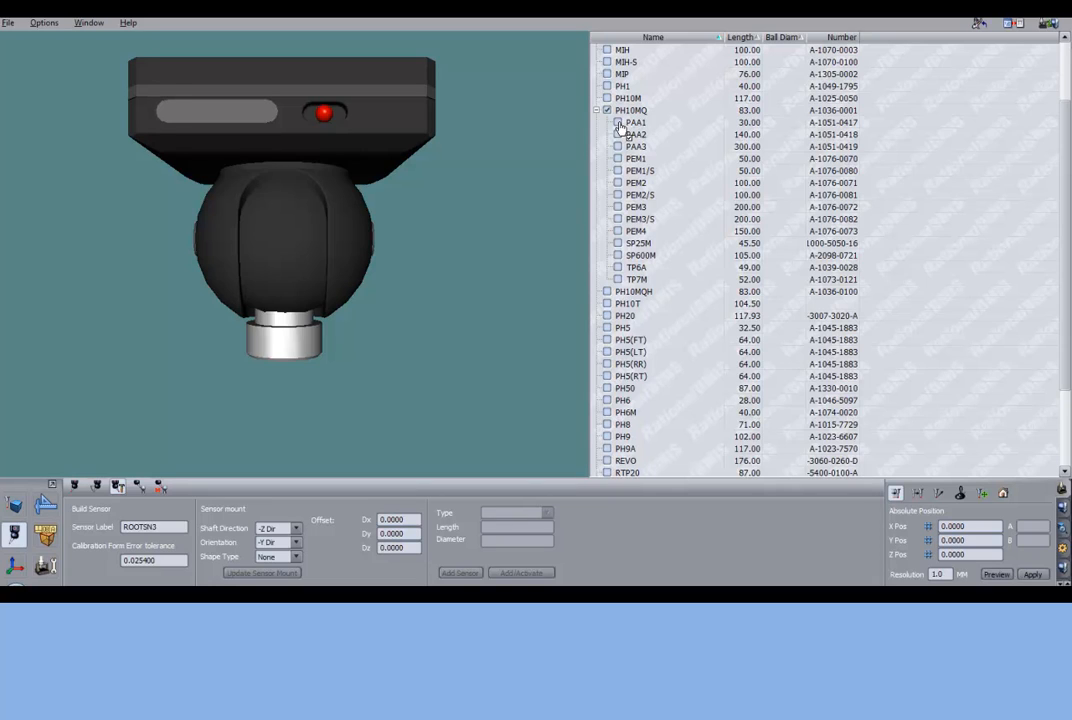
pyautogui.click(618, 123)
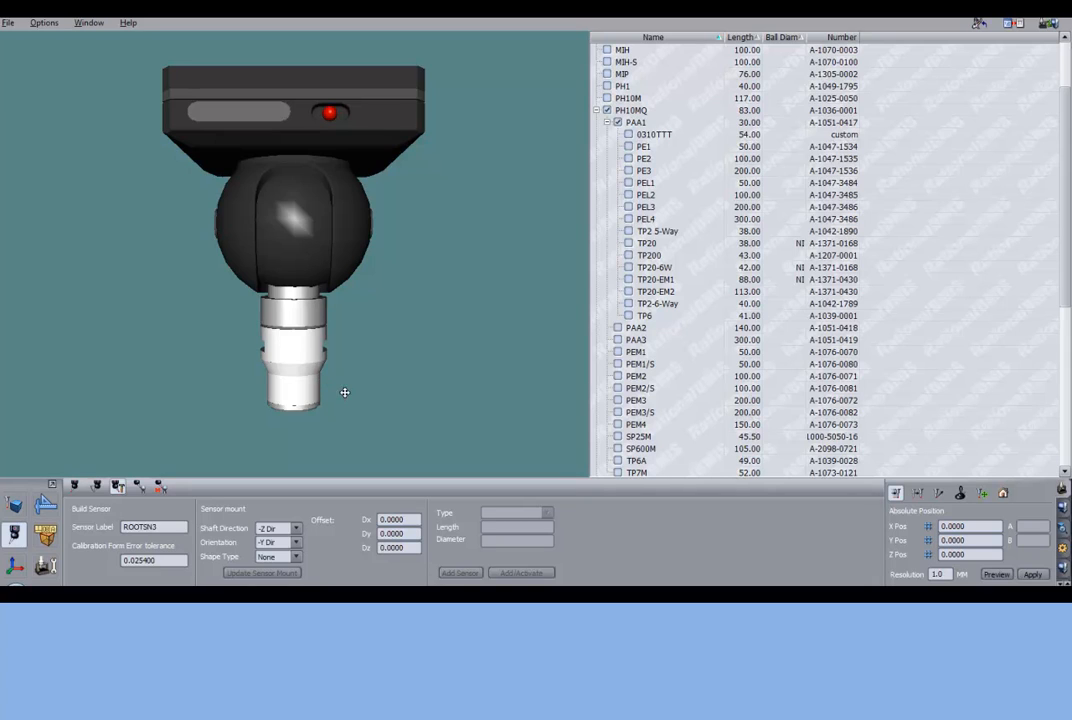
pyautogui.moveTo(342, 395); pyautogui.dragTo(343, 262, button='middle')
pyautogui.scroll(1, 343, 262)
pyautogui.scroll(-3, 343, 262)
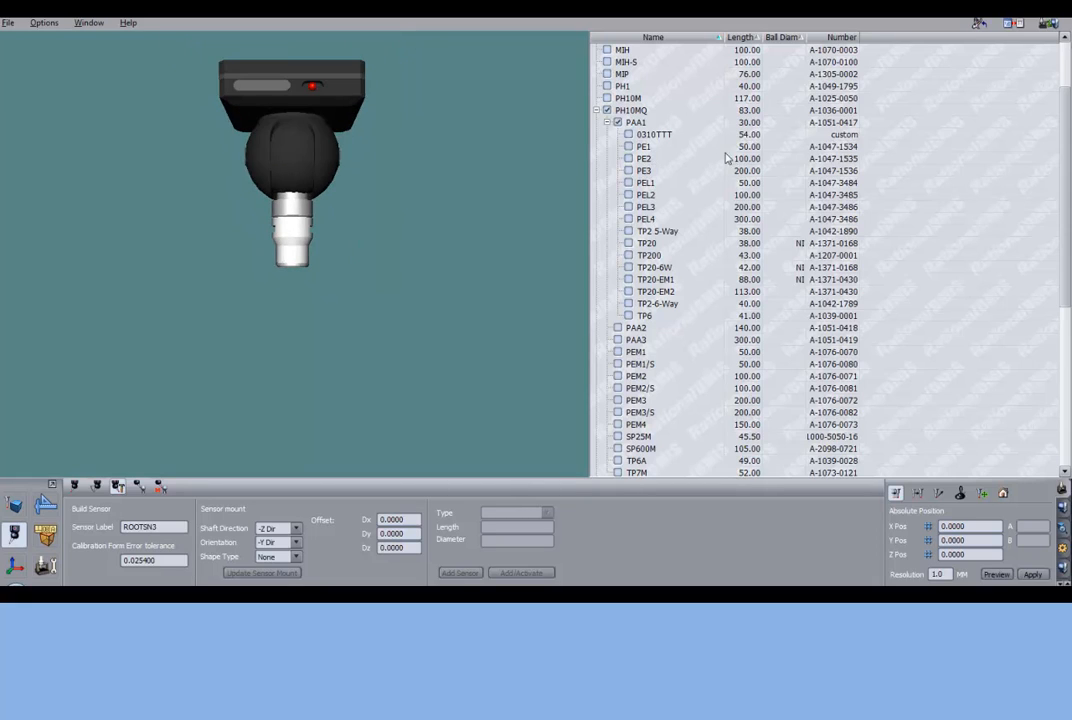
pyautogui.click(628, 147)
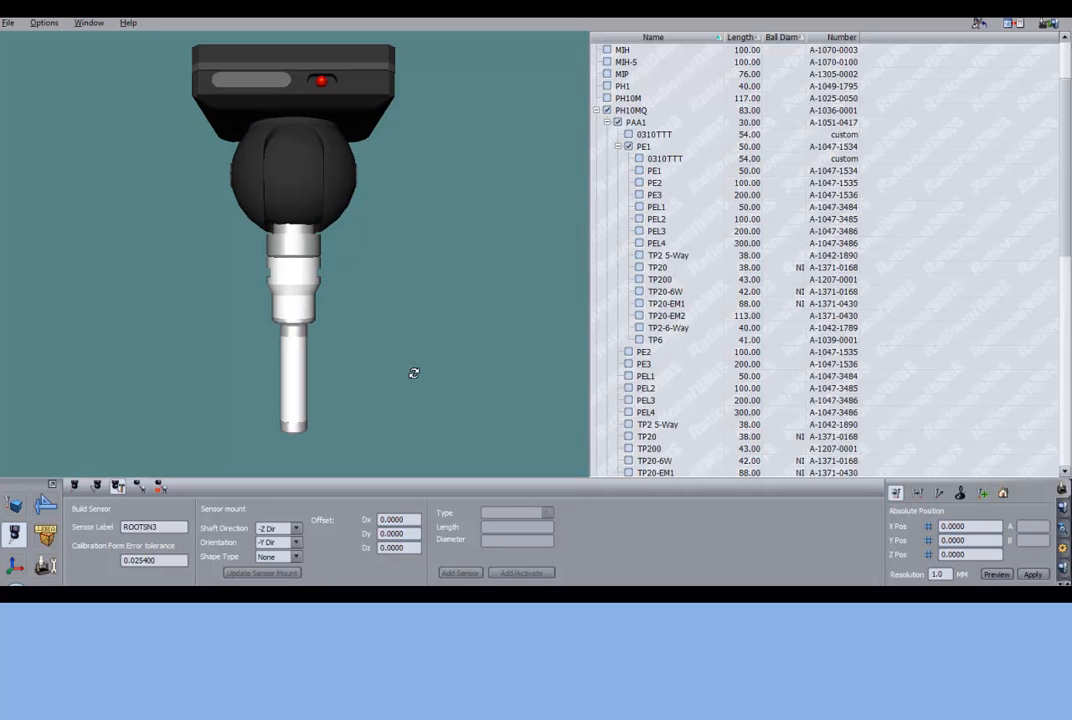
pyautogui.moveTo(414, 371); pyautogui.dragTo(416, 224, button='middle')
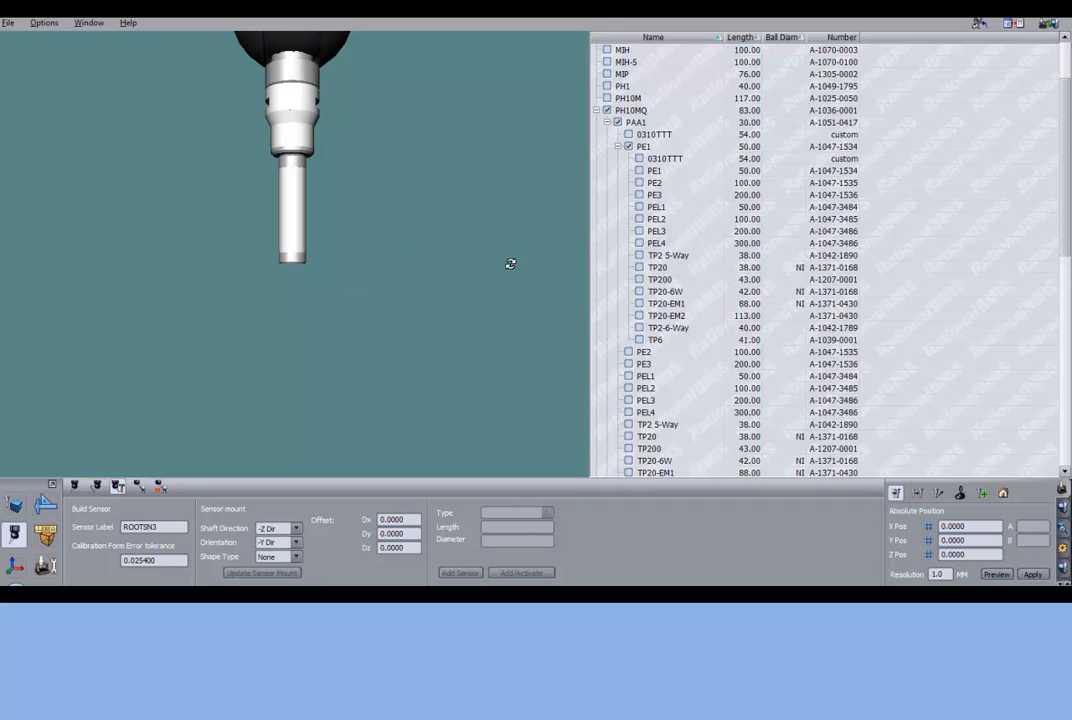
# - Attach a TP20 touch probe to the end of the PE1 extension
pyautogui.click(639, 268)
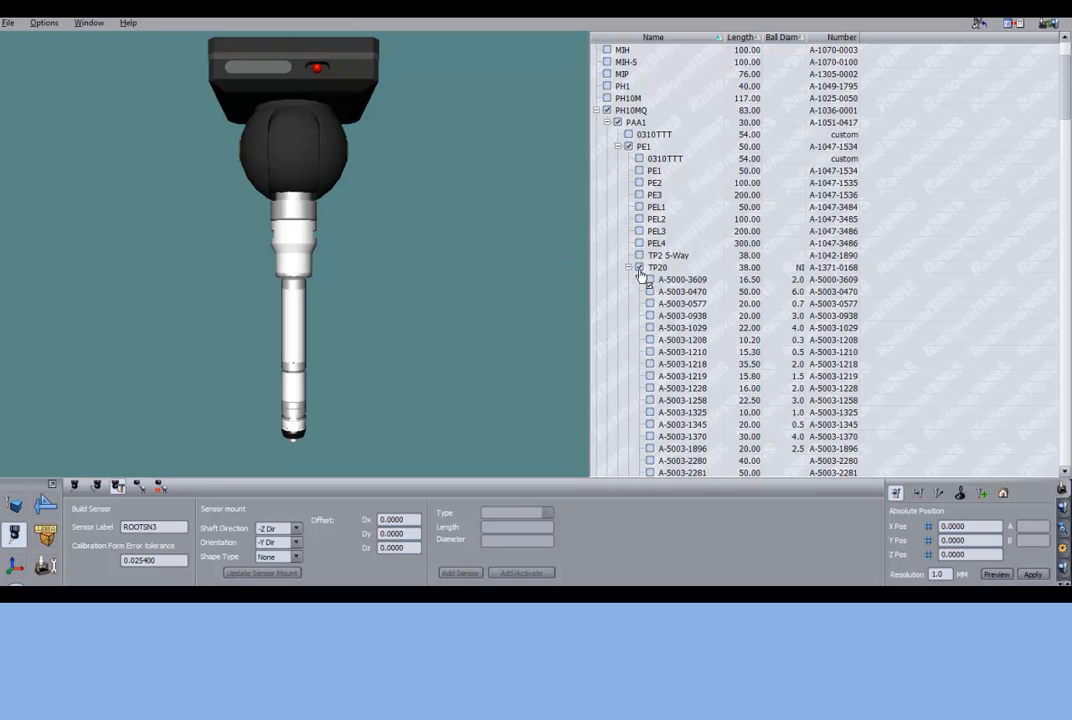
pyautogui.moveTo(362, 412); pyautogui.dragTo(366, 254, button='middle')
pyautogui.scroll(3, 318, 316)
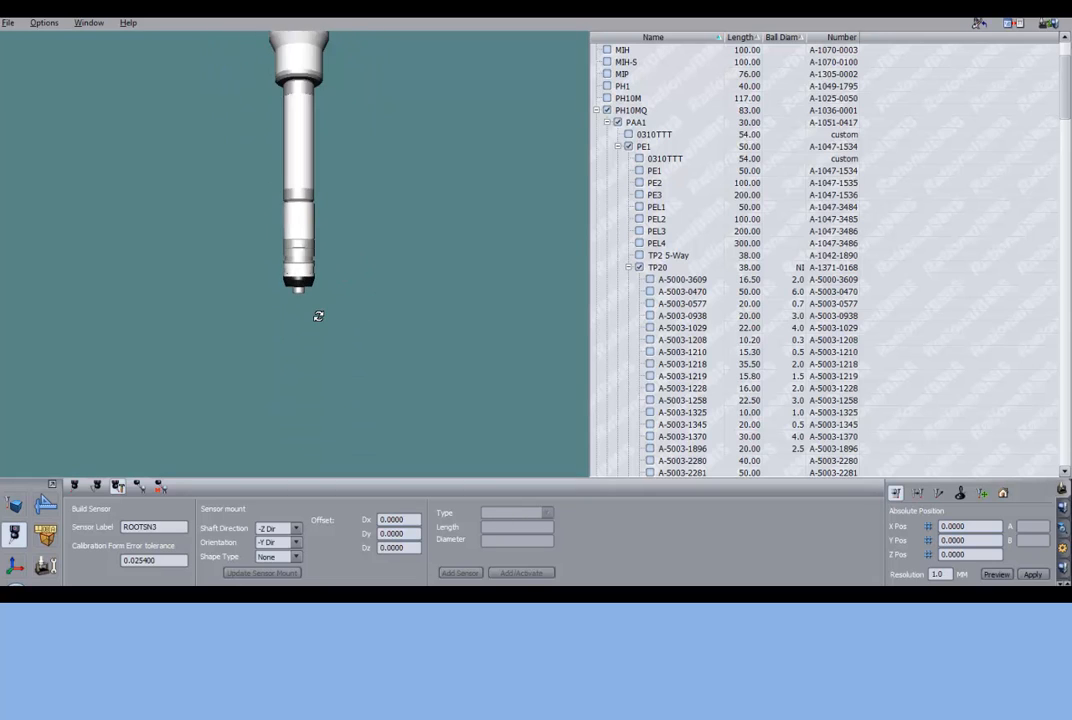
pyautogui.moveTo(350, 302); pyautogui.dragTo(352, 285, button='middle')
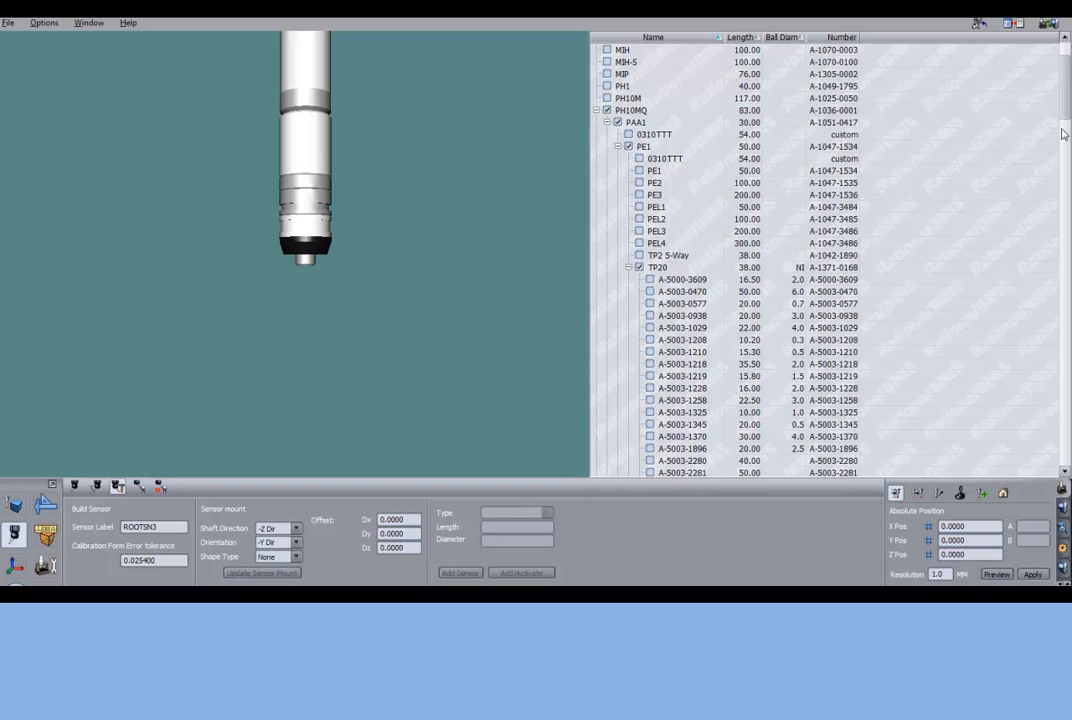
# - Browse the styli available for the TP20 and sort the component list by ball diameter in ascending order
pyautogui.scroll(-5, 1063, 118)
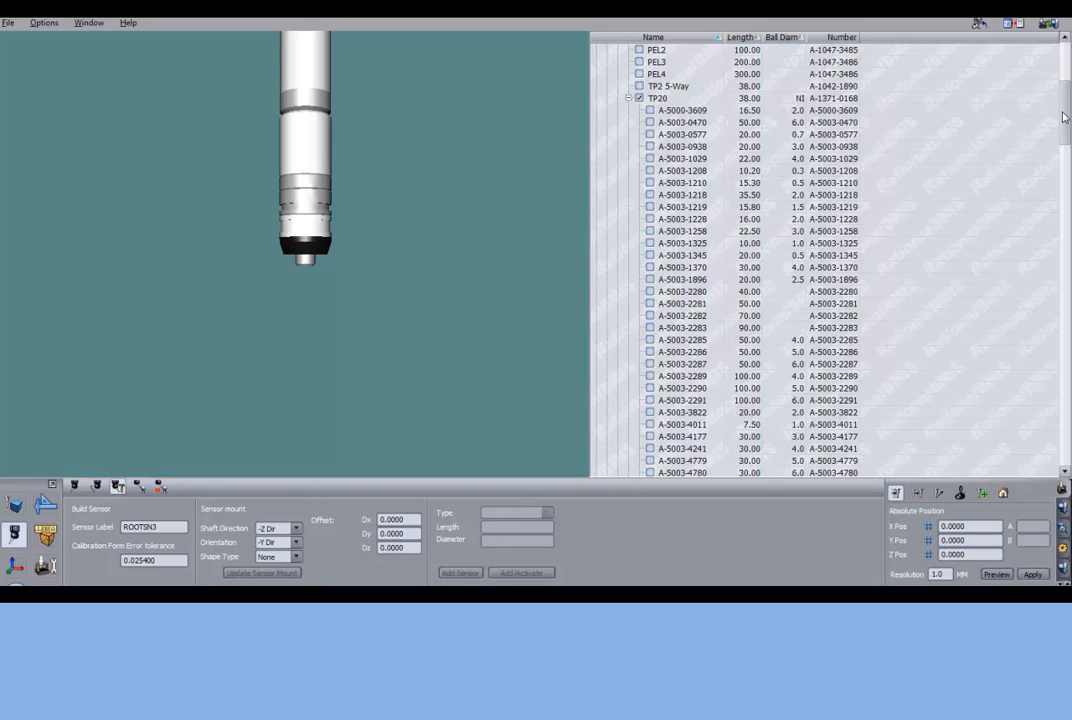
pyautogui.moveTo(1064, 118)
pyautogui.mouseDown()
pyautogui.moveTo(1069, 343)
pyautogui.moveTo(1055, 140)
pyautogui.mouseUp()
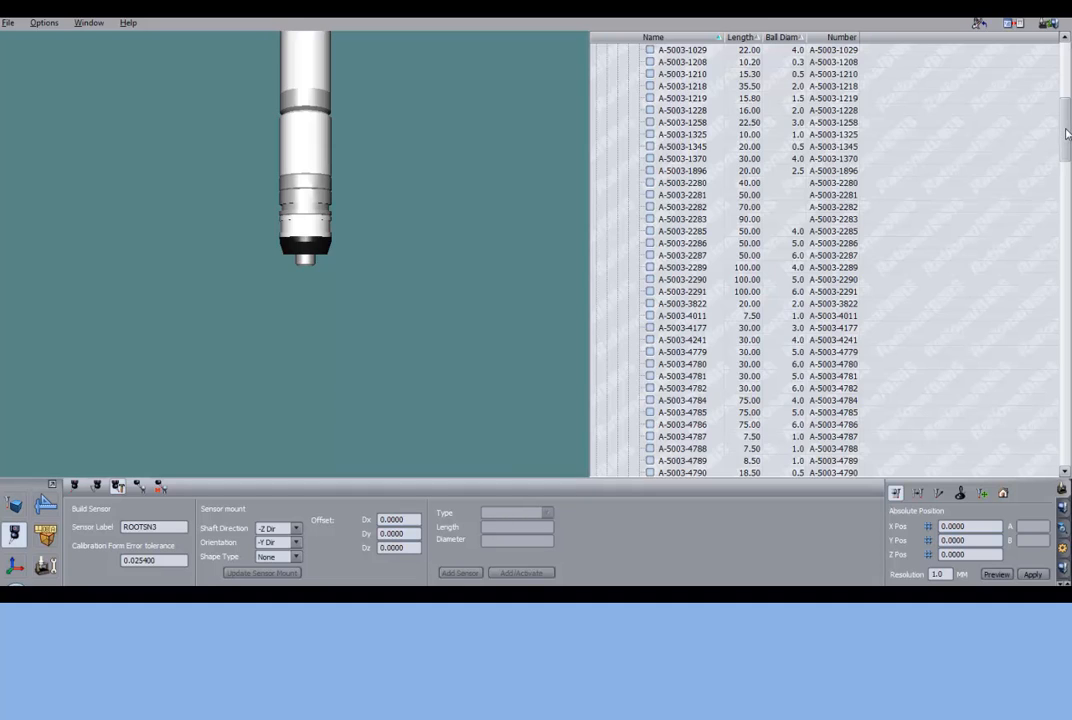
pyautogui.moveTo(1066, 133); pyautogui.dragTo(1066, 107)
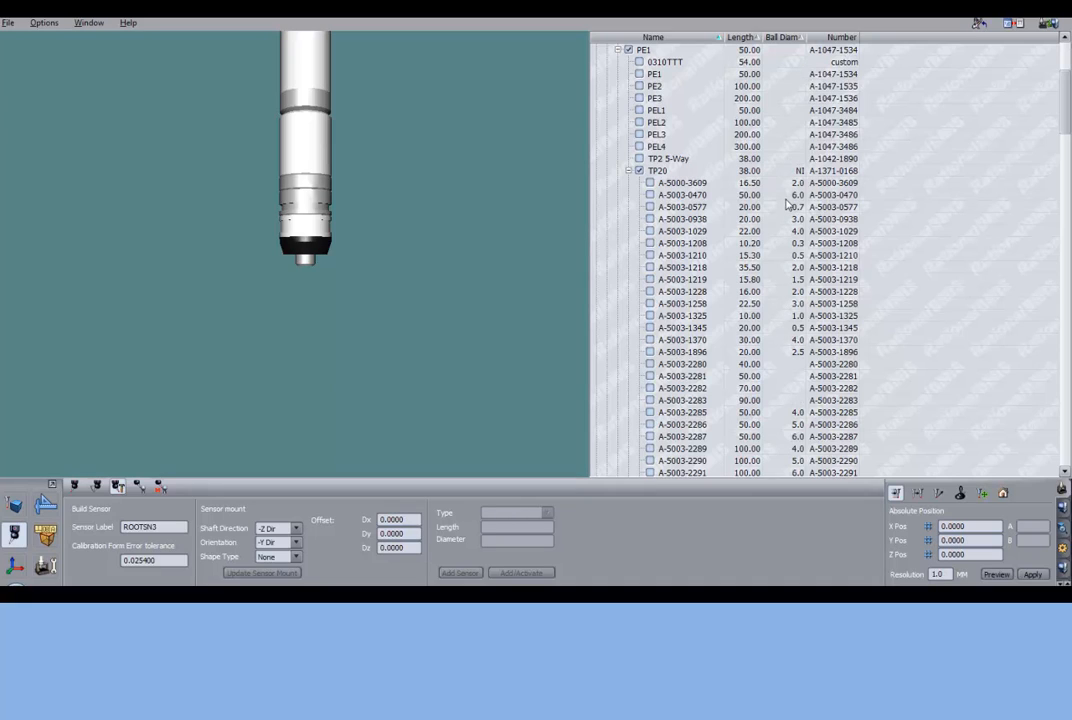
pyautogui.click(794, 40)
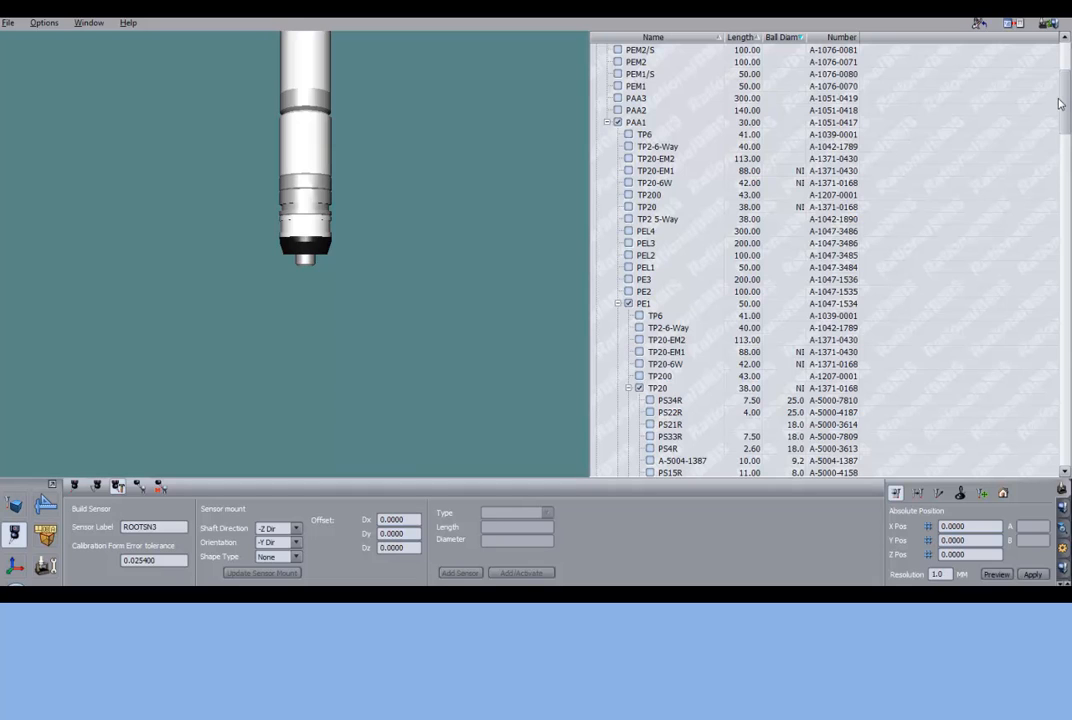
pyautogui.moveTo(1066, 98); pyautogui.dragTo(1068, 125)
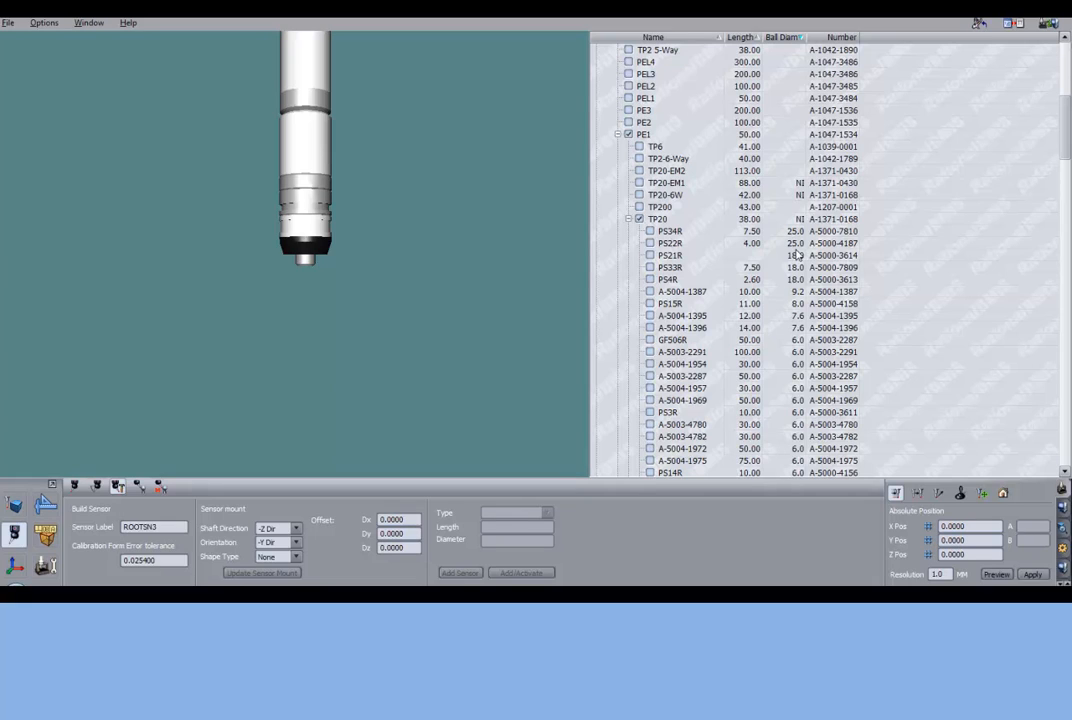
pyautogui.click(795, 38)
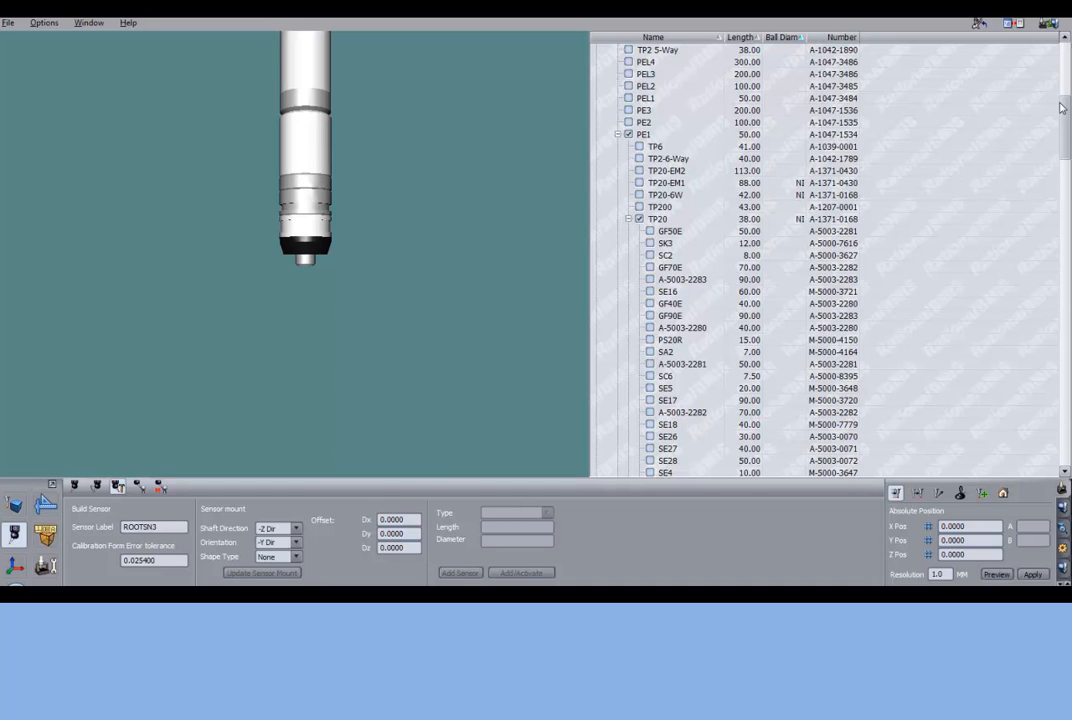
pyautogui.moveTo(1062, 107); pyautogui.dragTo(1064, 139)
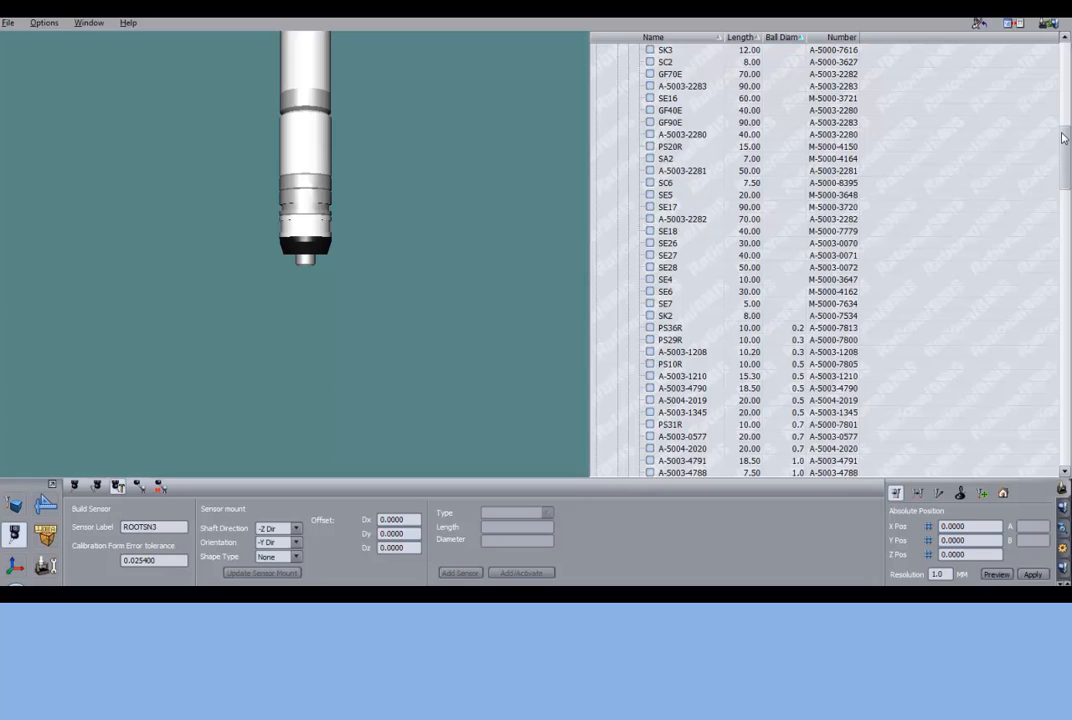
# - Try the A-5003-0577 stylus on the TP20, remove it, and attach the SE5 extension instead
pyautogui.click(651, 437)
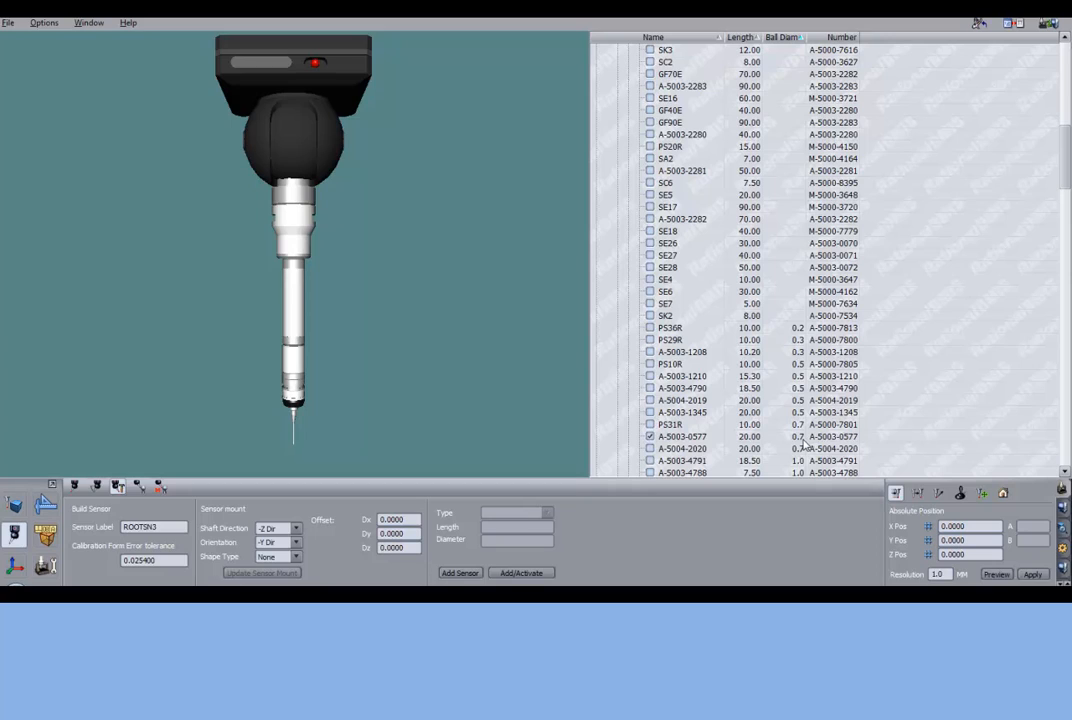
pyautogui.click(651, 438)
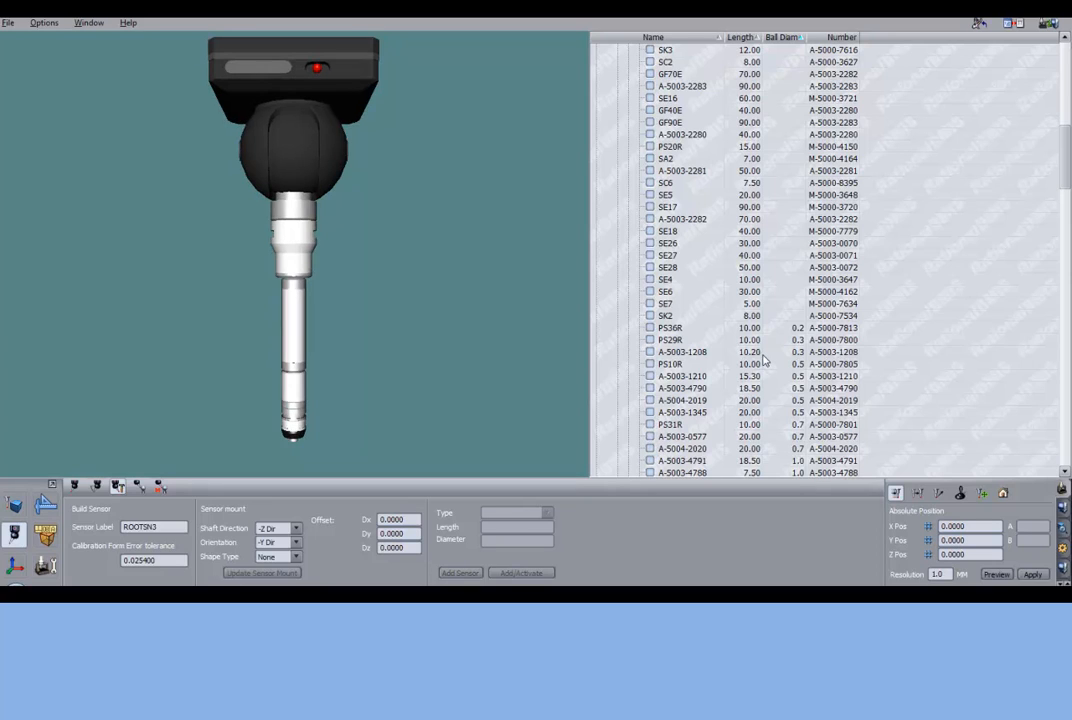
pyautogui.click(650, 196)
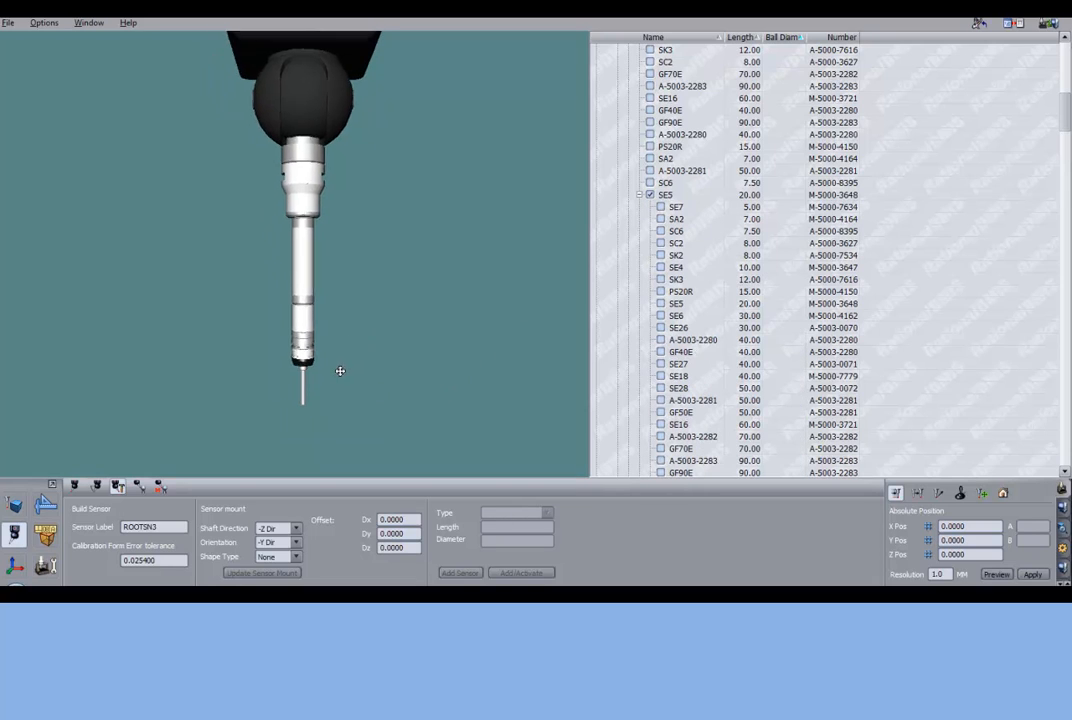
pyautogui.moveTo(340, 371); pyautogui.dragTo(352, 320, button='middle')
pyautogui.scroll(4, 346, 343)
pyautogui.moveTo(380, 391); pyautogui.dragTo(354, 226, button='middle')
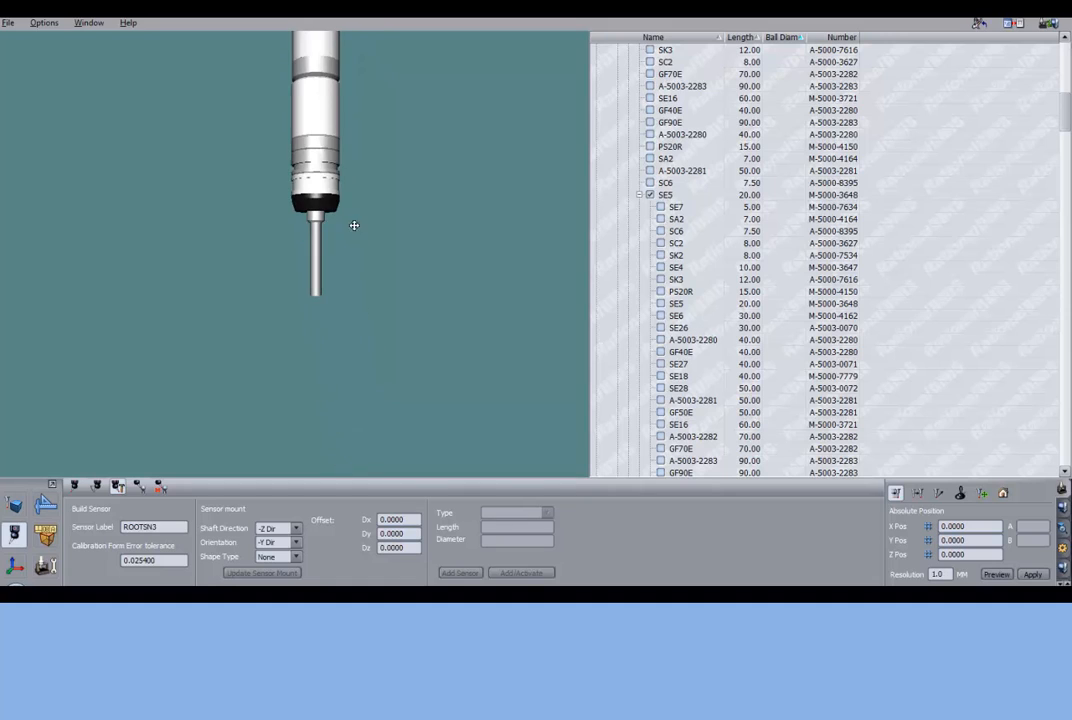
pyautogui.scroll(2, 352, 240)
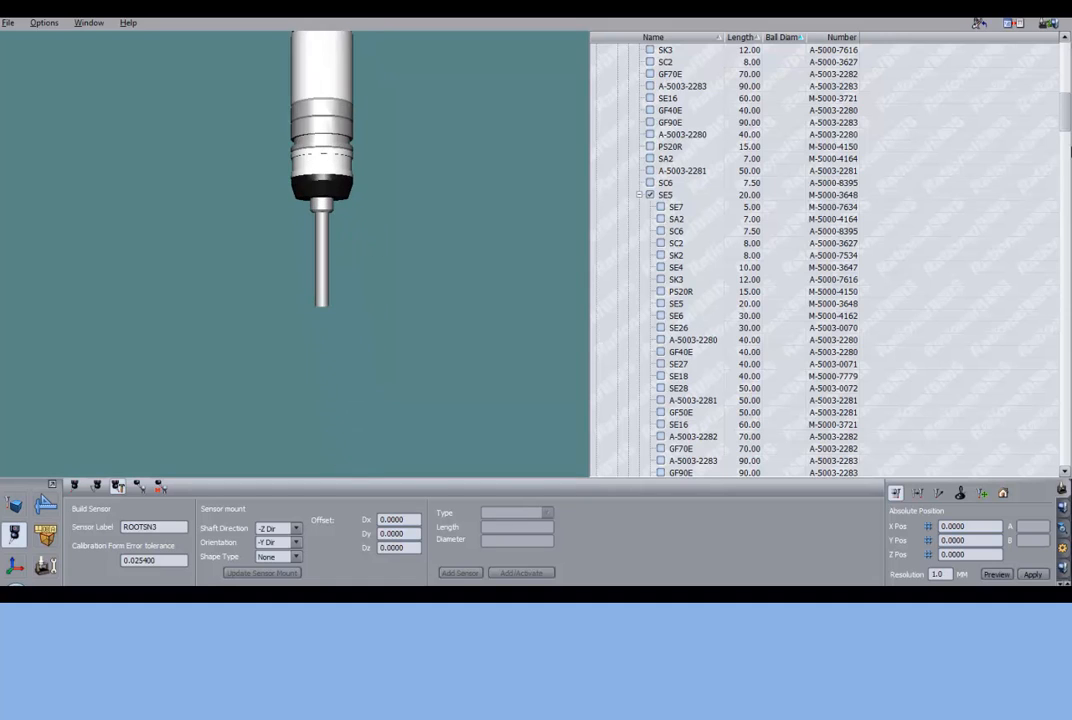
# - Attach the A-5003-3822 stylus, 20 mm long with a 2.0 mm ball, to the end of the SE5 extension
pyautogui.moveTo(1066, 117); pyautogui.dragTo(1066, 124)
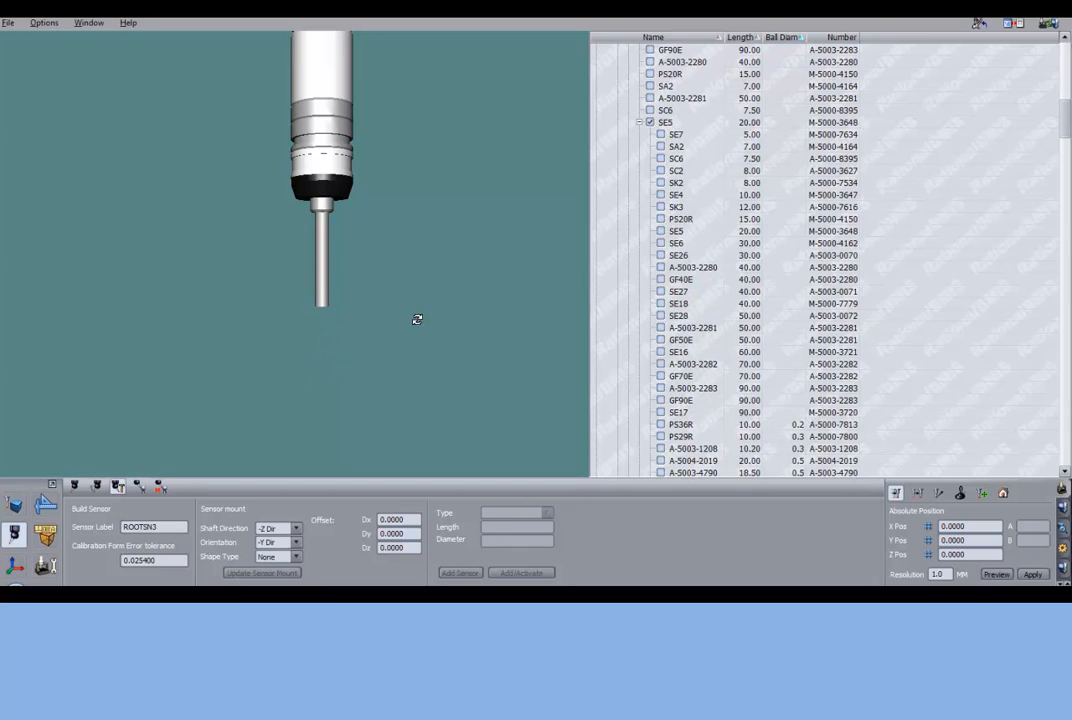
pyautogui.moveTo(1066, 113); pyautogui.dragTo(1068, 140)
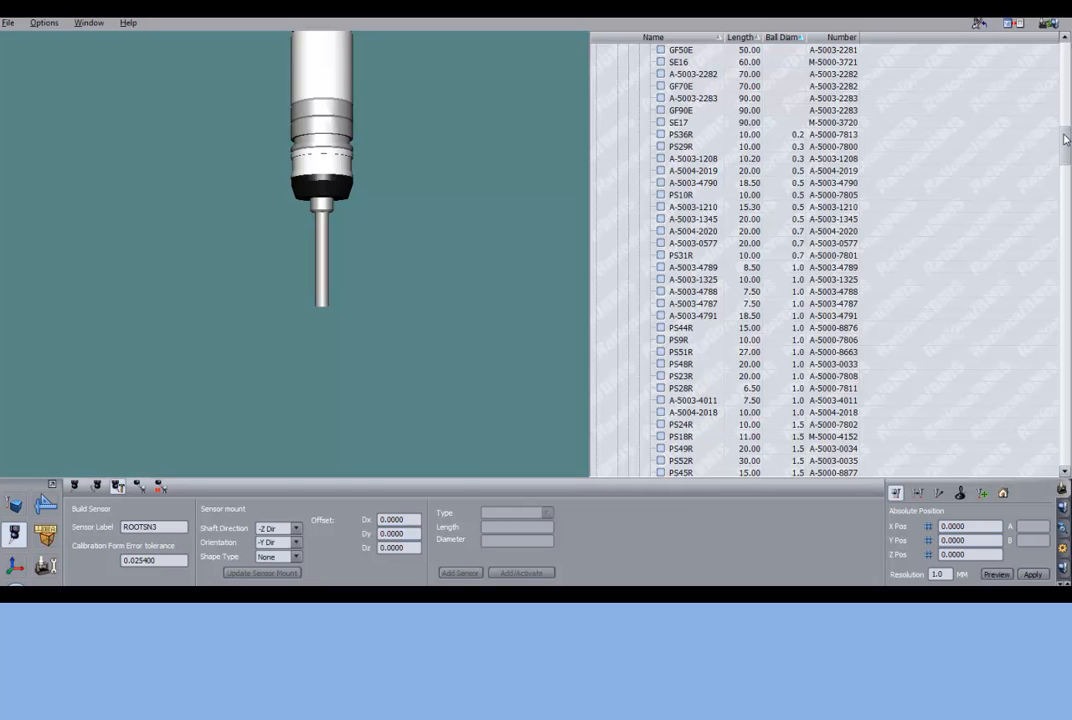
pyautogui.moveTo(1066, 140); pyautogui.dragTo(1066, 165)
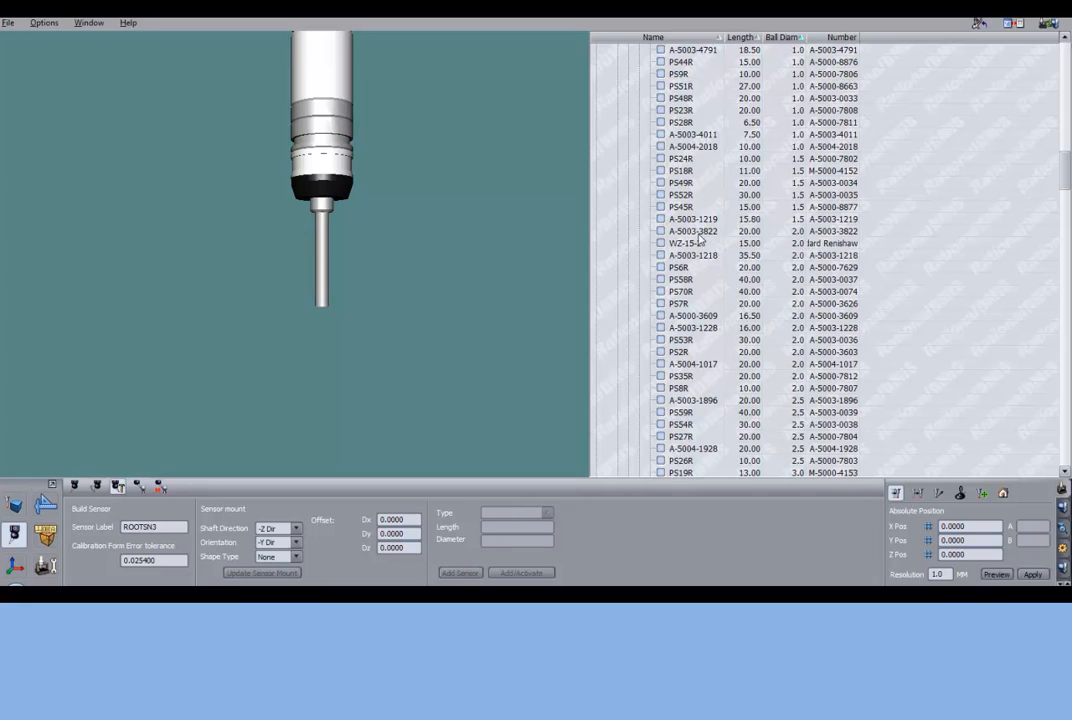
pyautogui.click(660, 232)
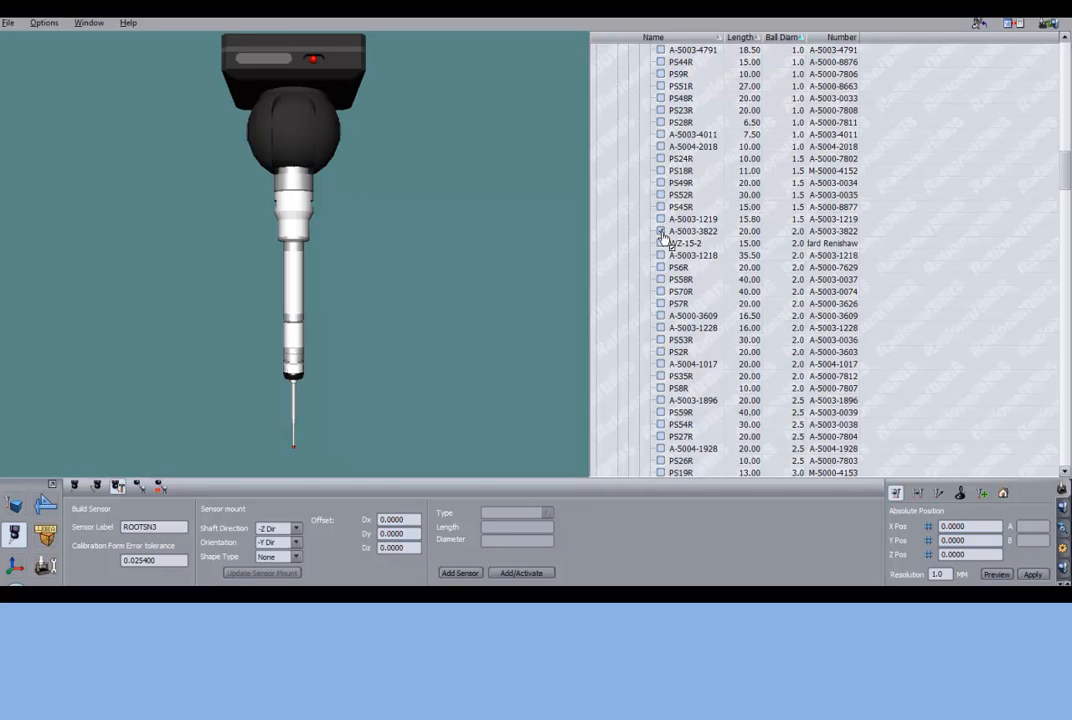
pyautogui.press('pagedown')
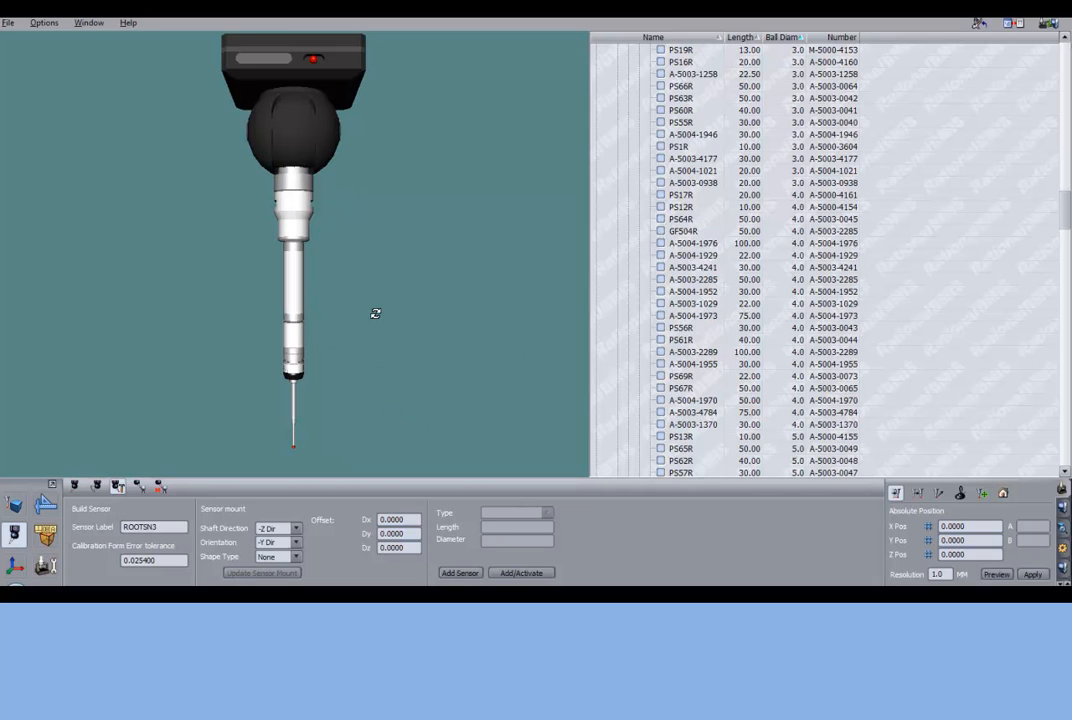
pyautogui.moveTo(383, 301)
pyautogui.mouseDown(button='middle')
pyautogui.moveTo(376, 328)
pyautogui.moveTo(378, 307)
pyautogui.mouseUp(button='middle')
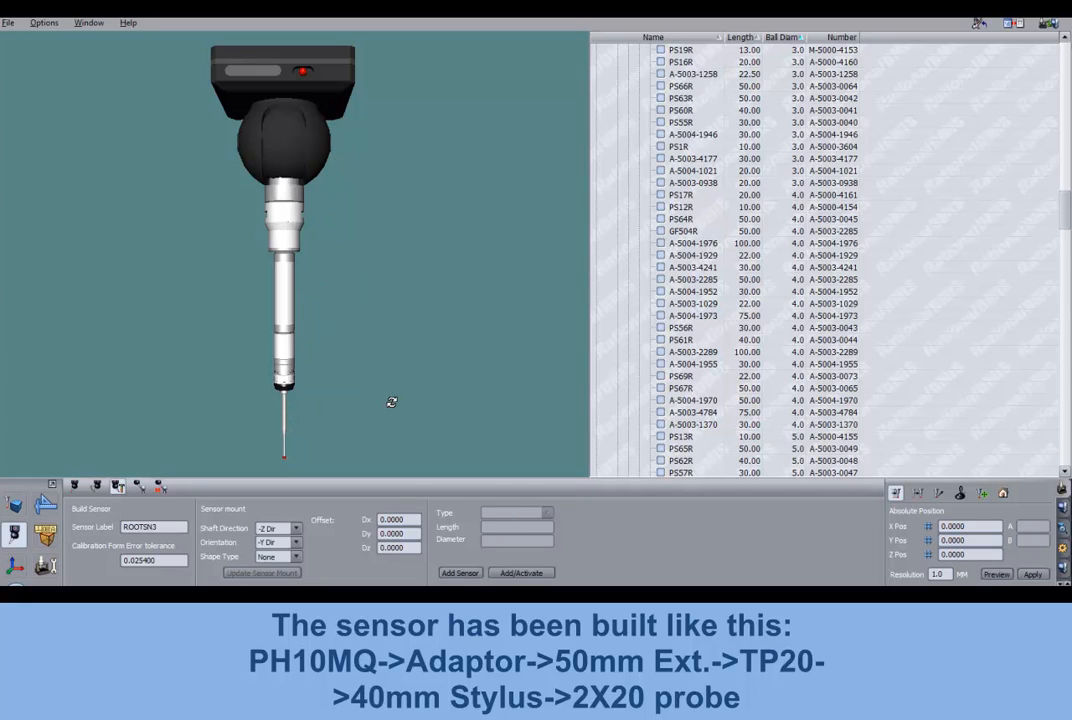
# - Replace the sensor label with TP20D2.0
pyautogui.doubleClick(151, 526)
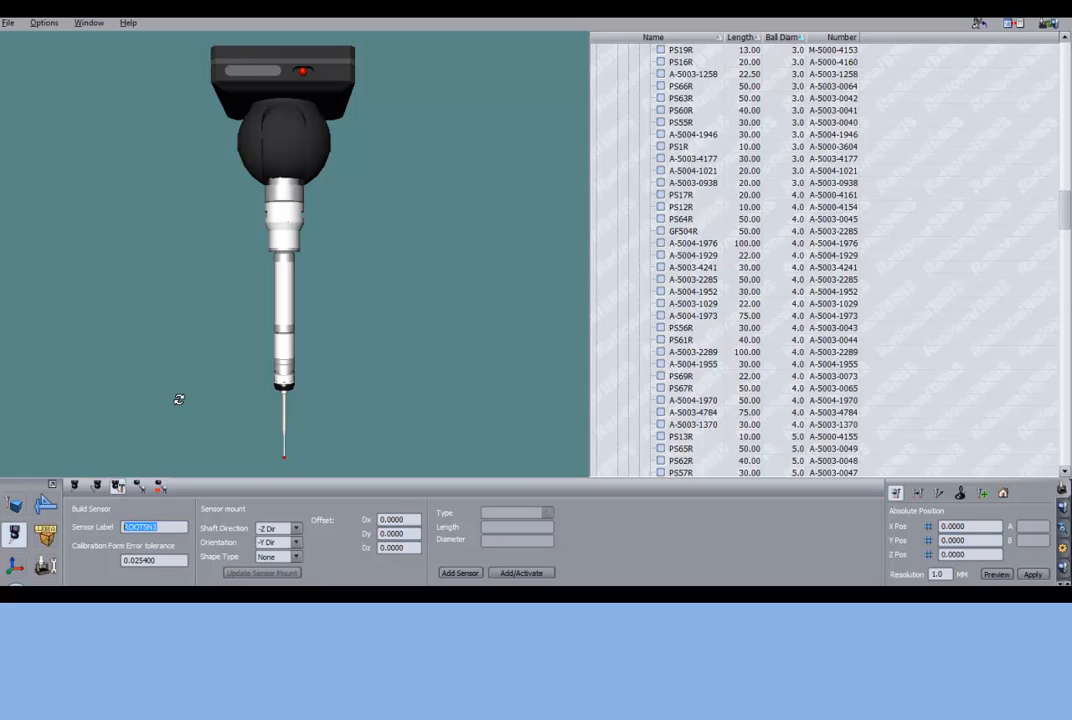
pyautogui.press('capslock')
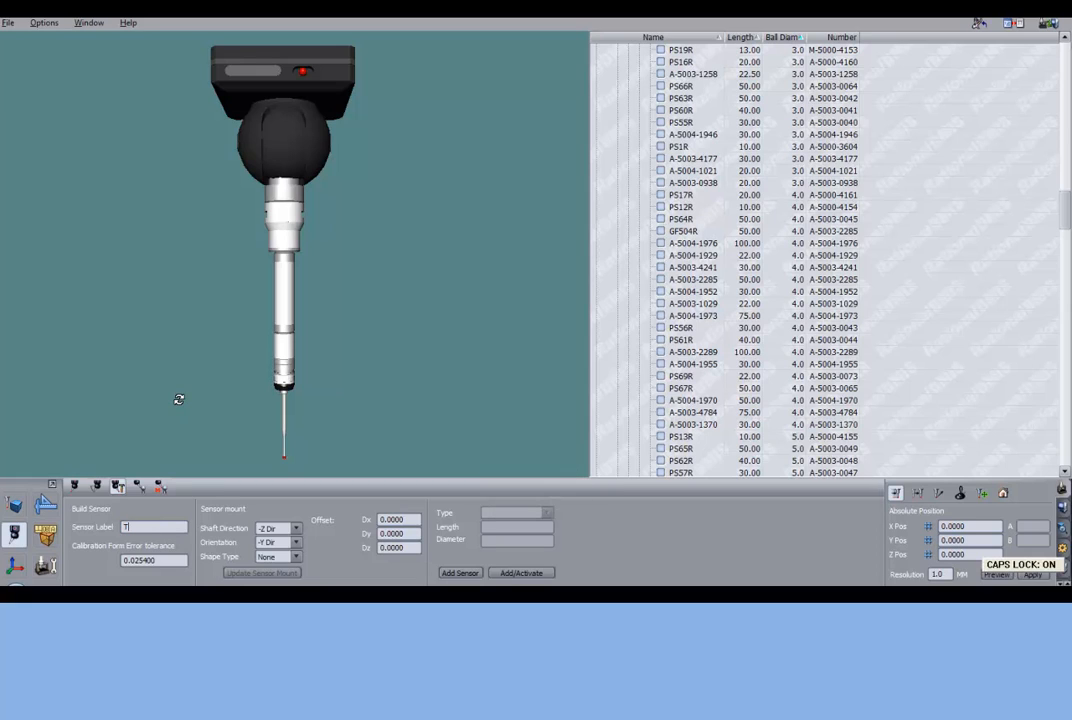
pyautogui.write('TP')
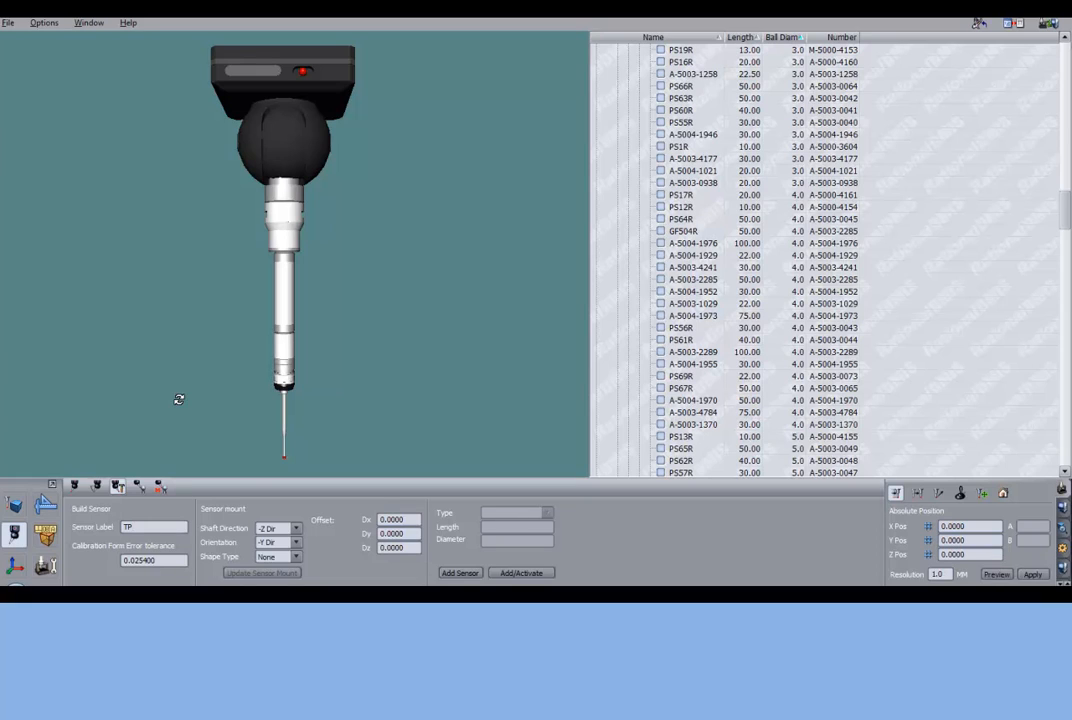
pyautogui.write('20D2.0')
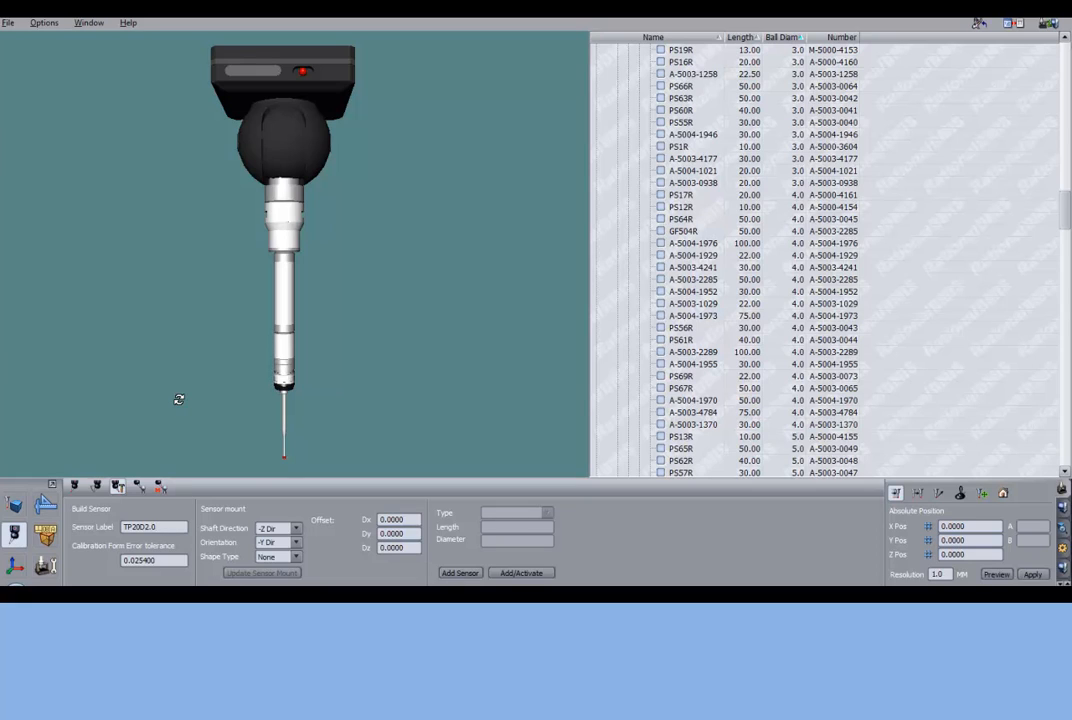